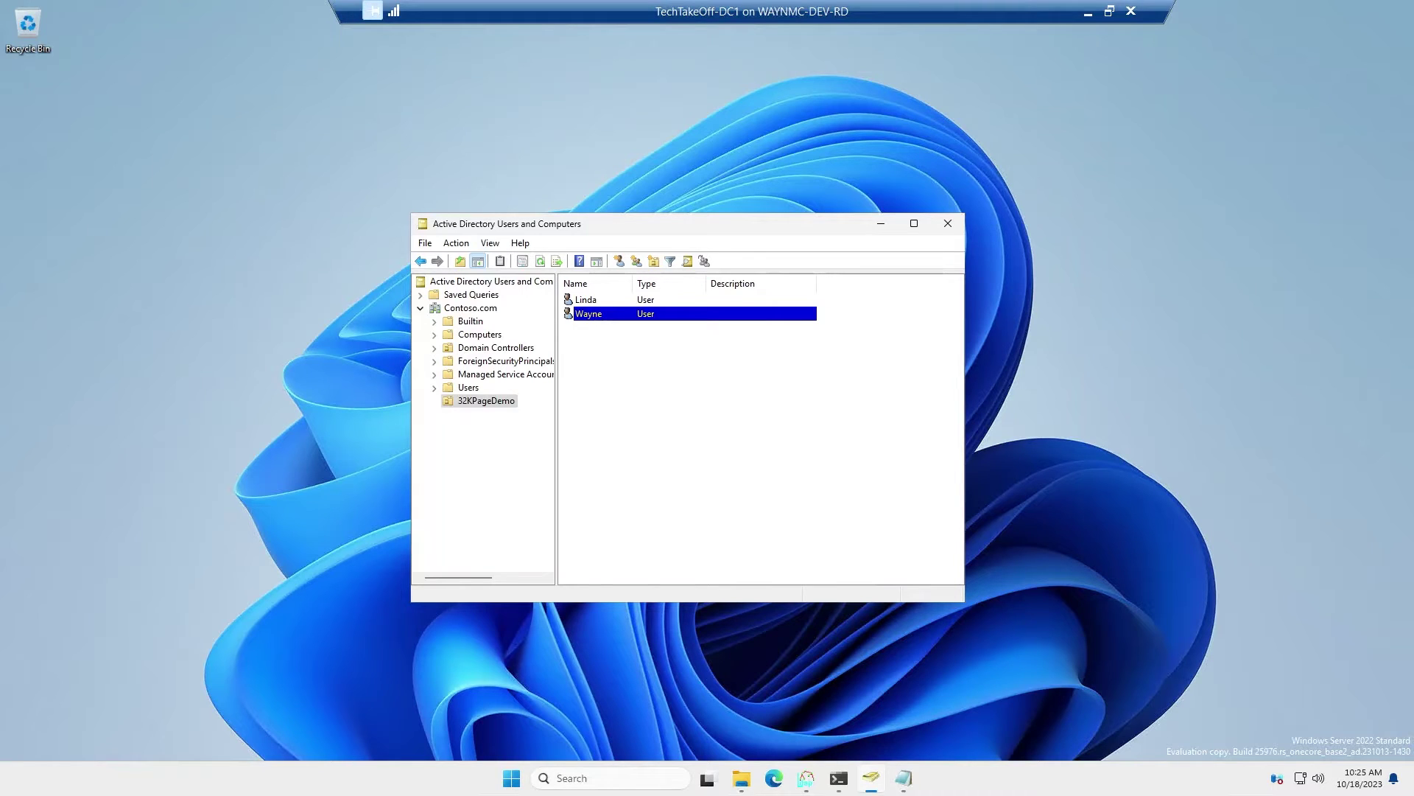
# Step: Select each demo user in the 32KPageDemo OU, then switch to the Command Prompt at C:\Tools
pyautogui.press('Up')
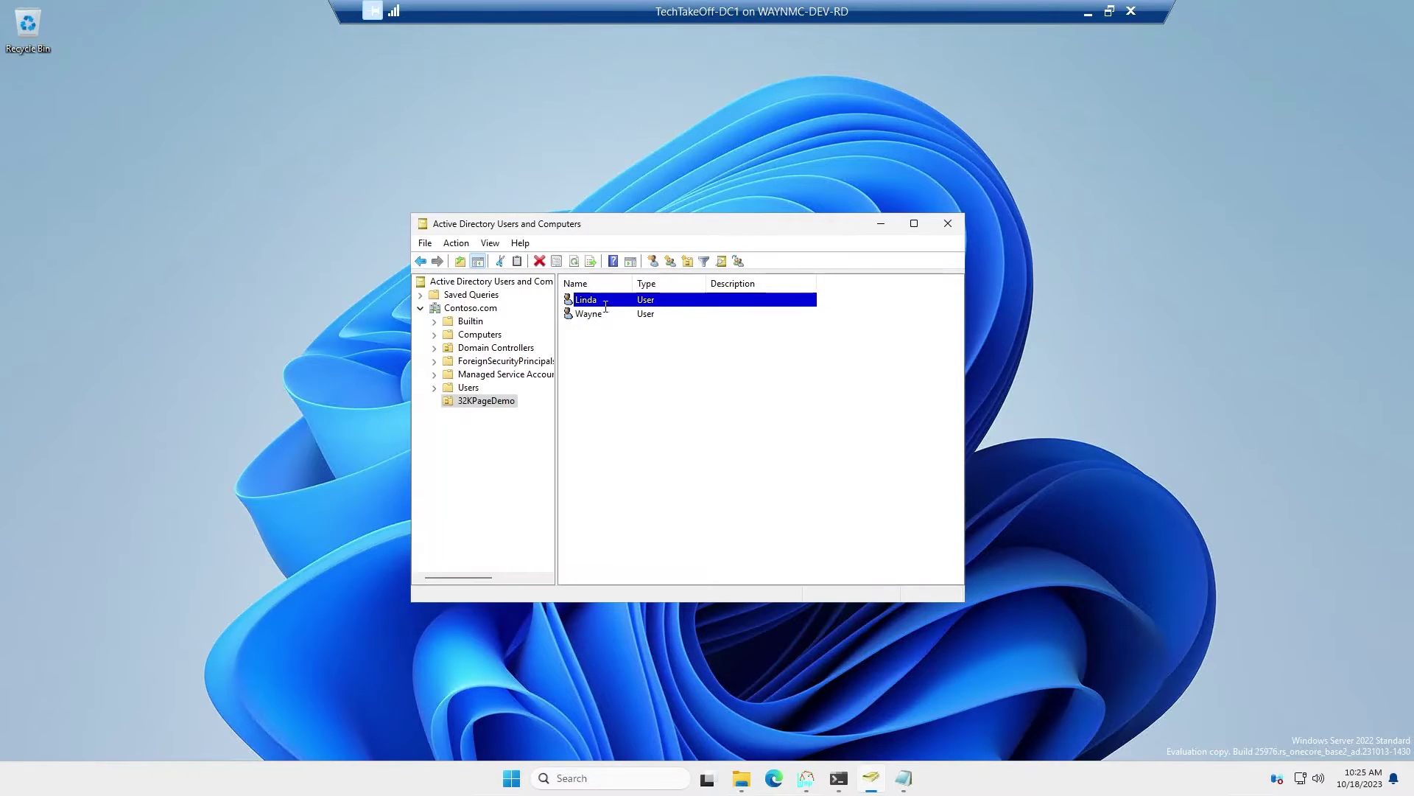
pyautogui.click(593, 318)
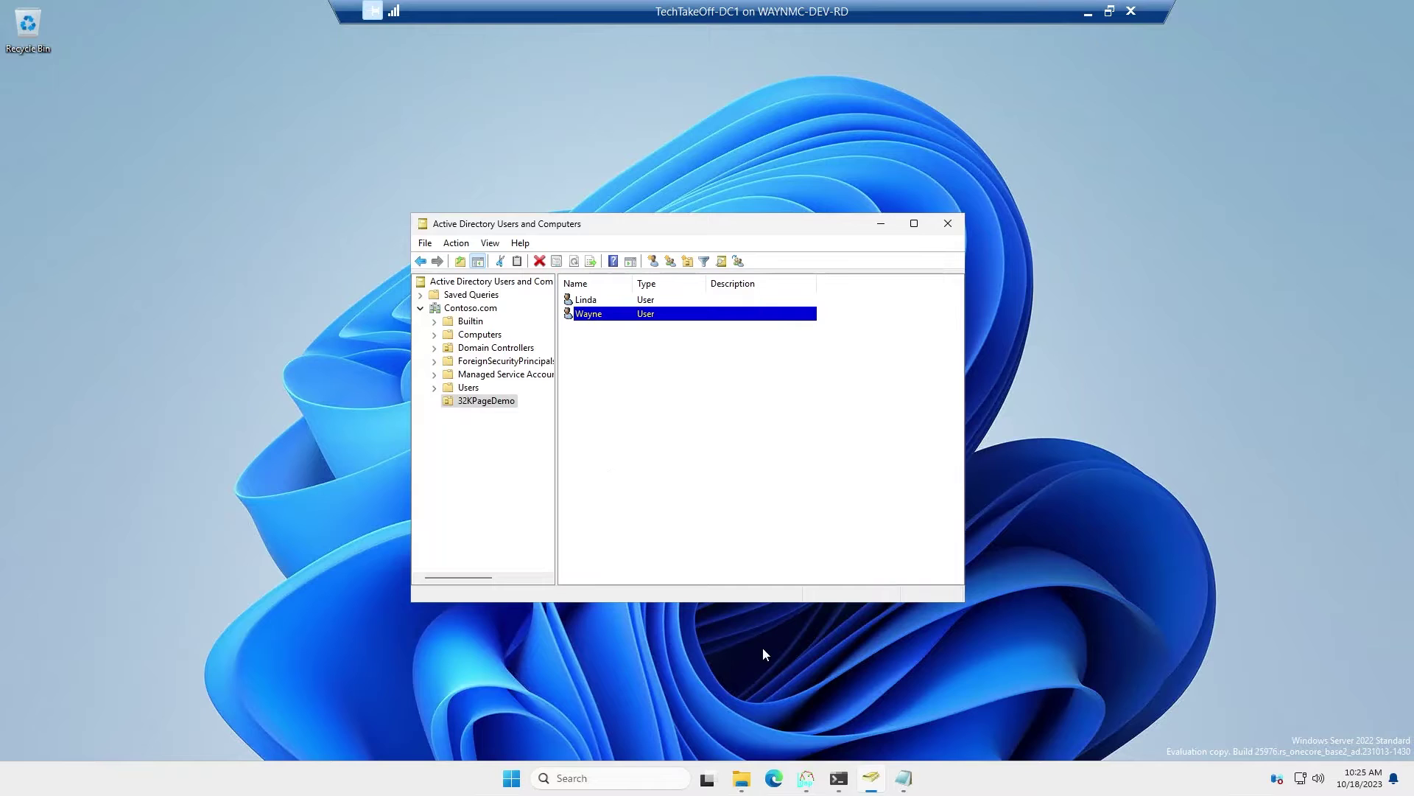
pyautogui.moveTo(838, 788)
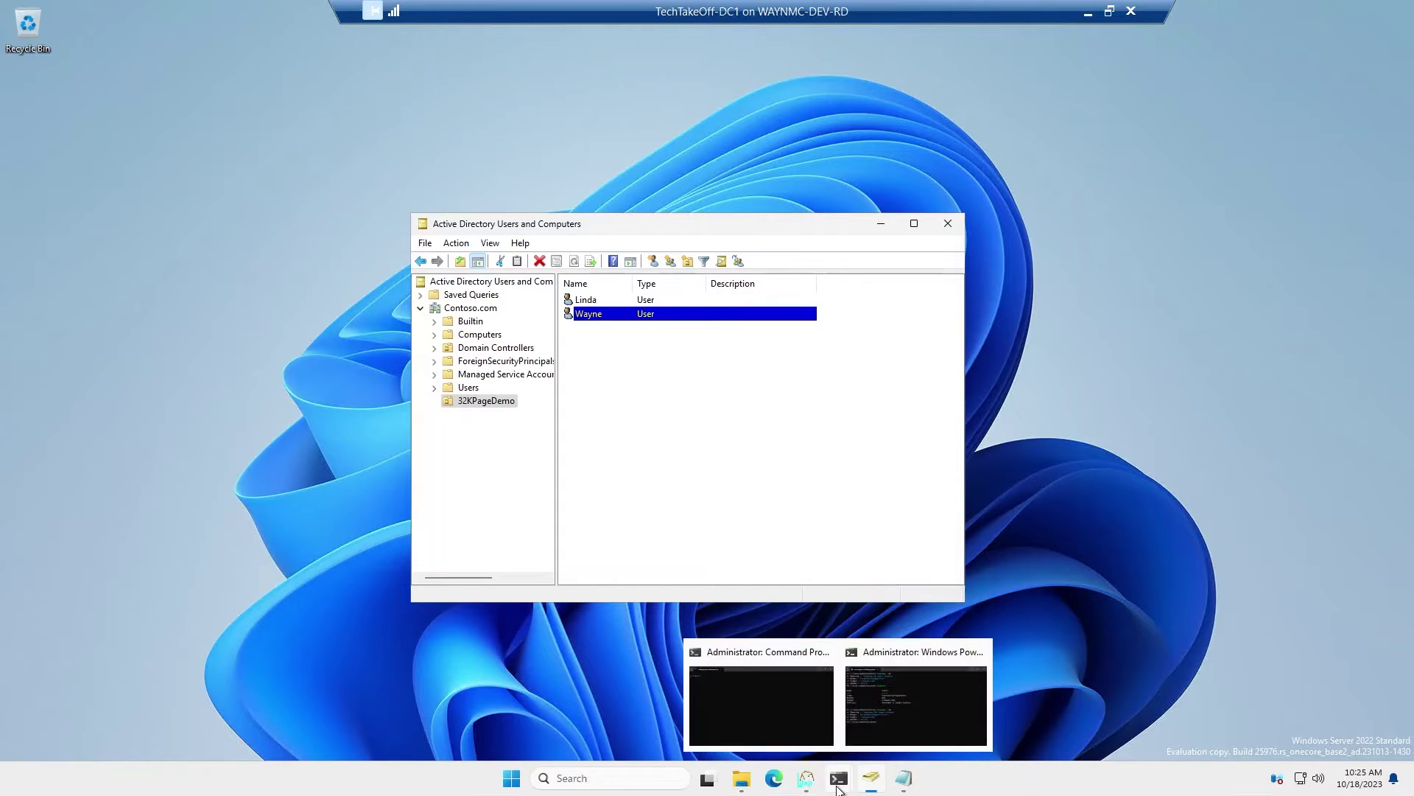
pyautogui.click(766, 693)
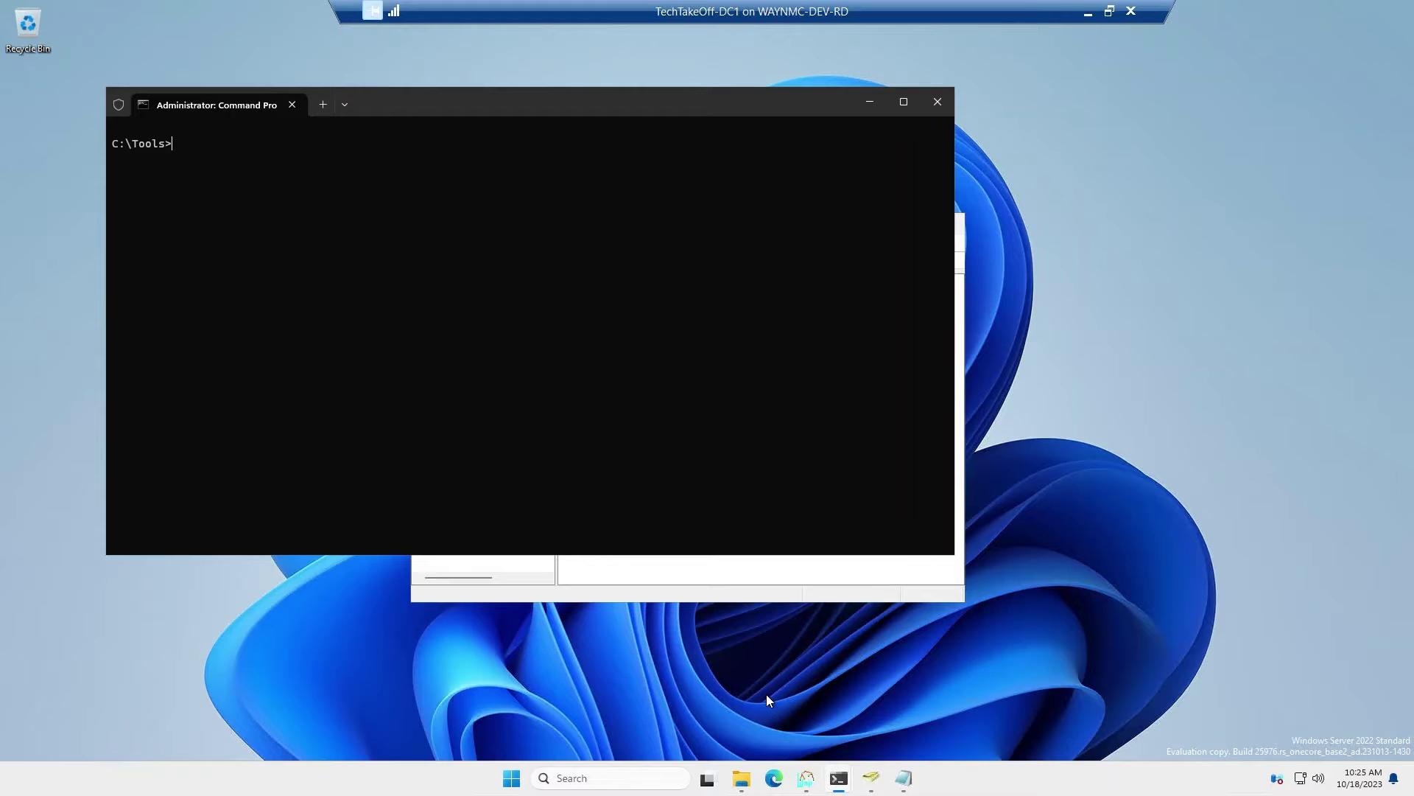
# Step: Add 1200 values to the first demo user, then try 1500 on the second user (fails with ldapErr:1)
pyautogui.write('addvalues  "CN=Linda,OU=32KPageDemo,DC=Contoso,DC=com" 1200')
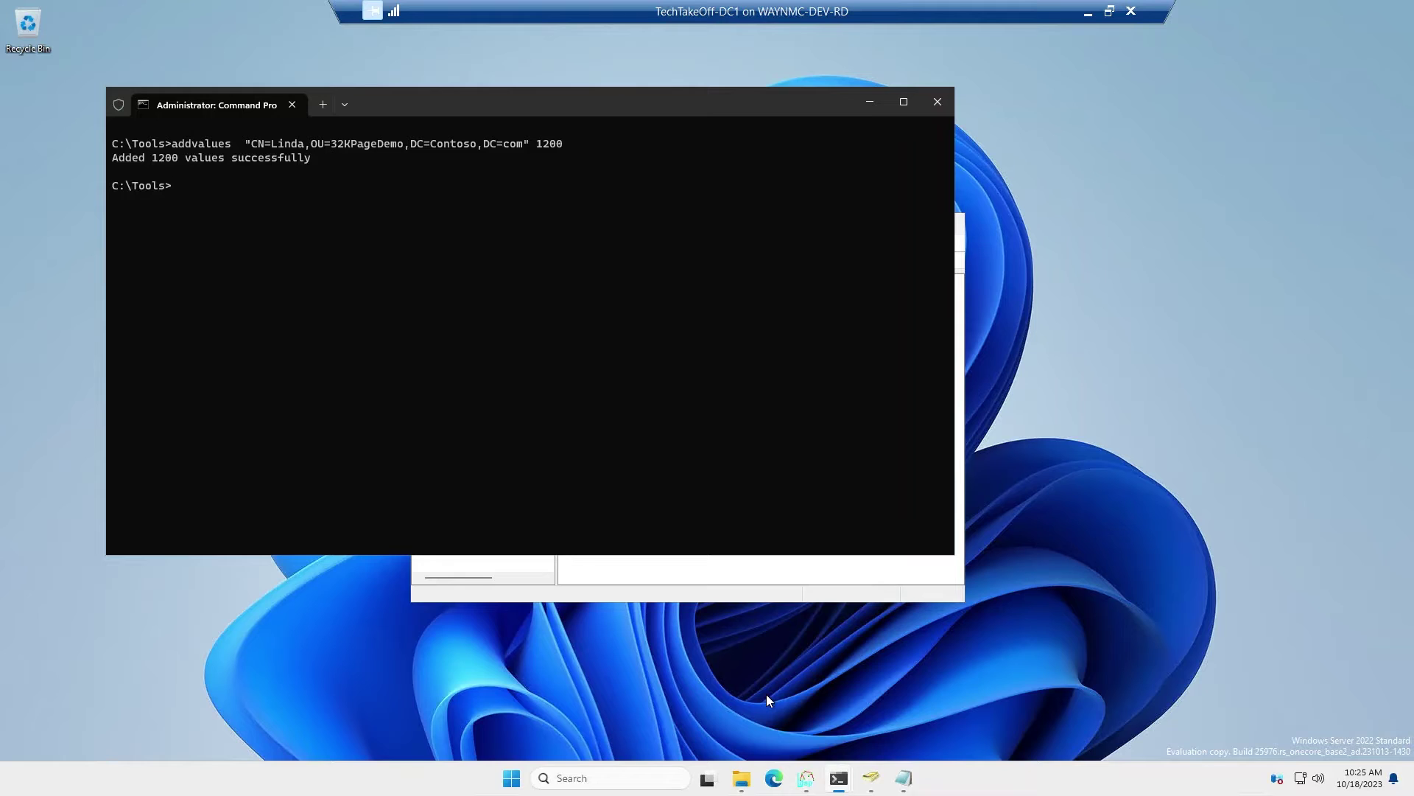
pyautogui.press('Up')
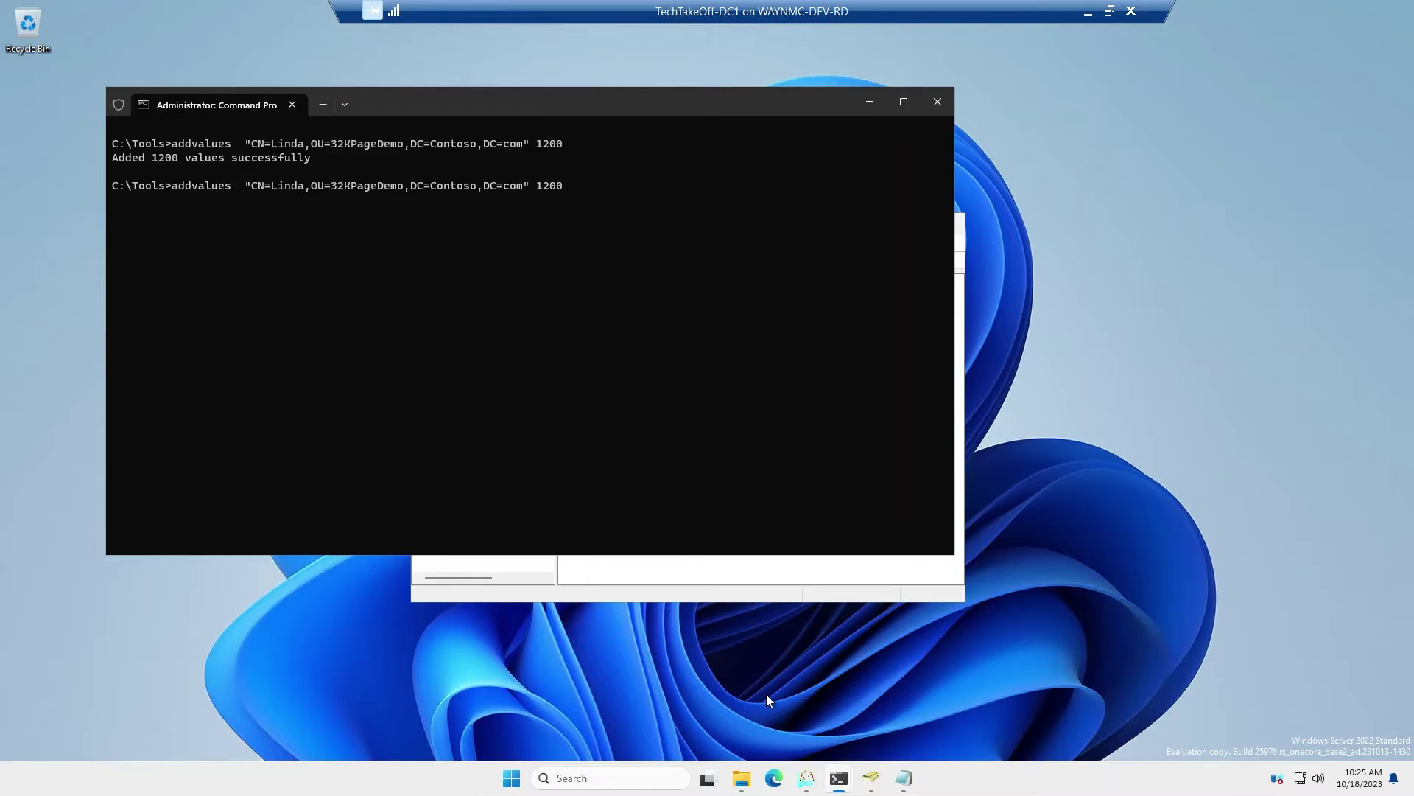
pyautogui.press('BackSpace')
pyautogui.press('BackSpace')
pyautogui.press('BackSpace')
pyautogui.press('BackSpace')
pyautogui.press('BackSpace')
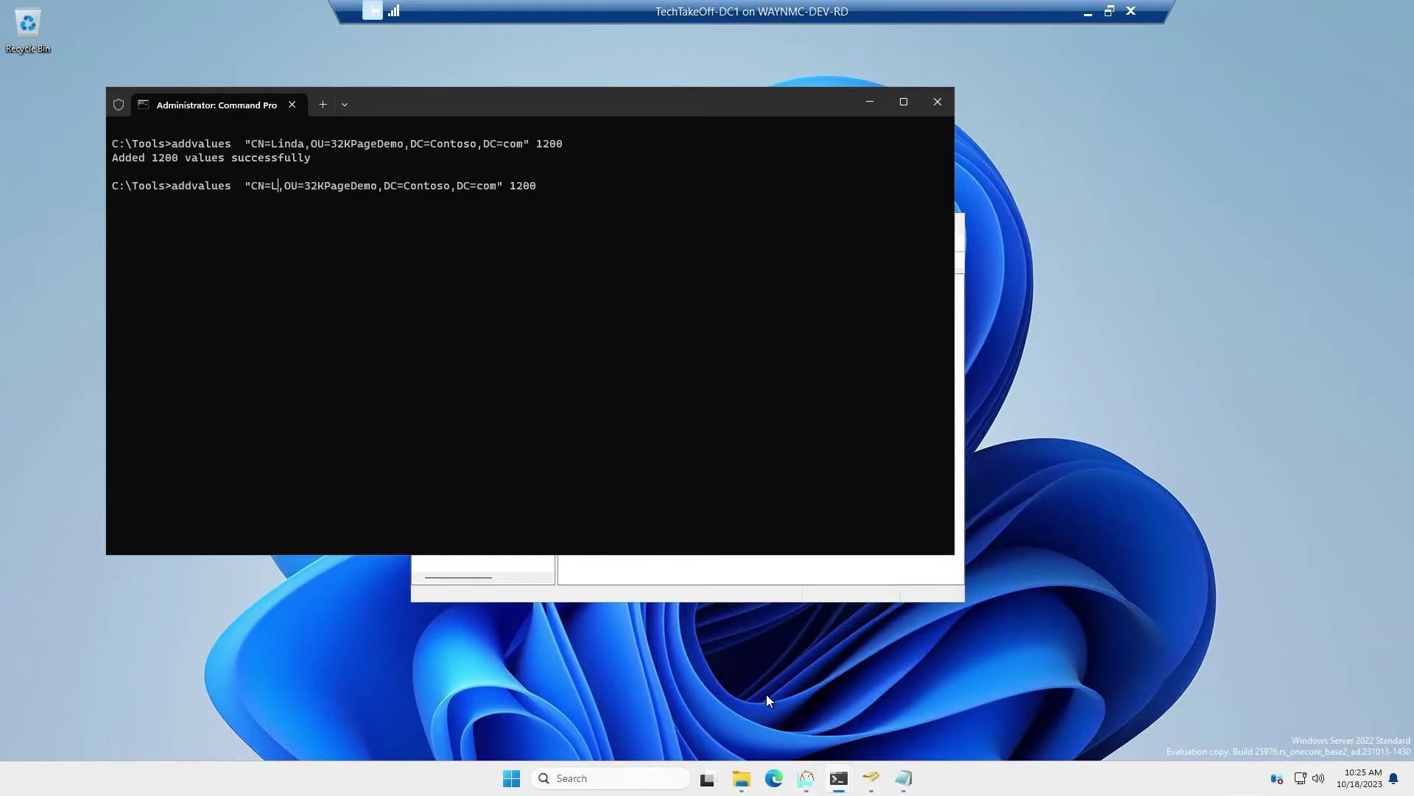
pyautogui.write('Wayne')
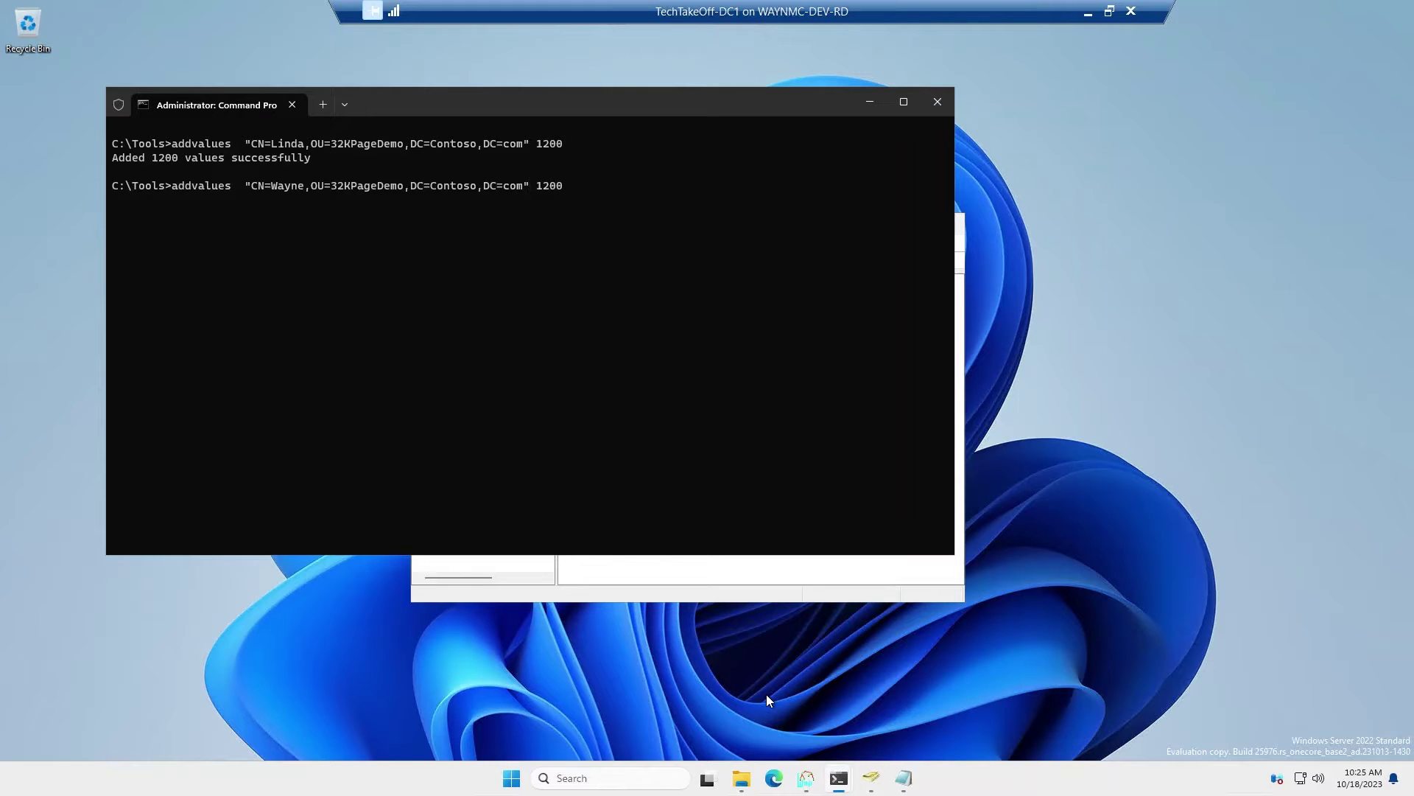
pyautogui.press('BackSpace')
pyautogui.write('5')
pyautogui.press('Return')
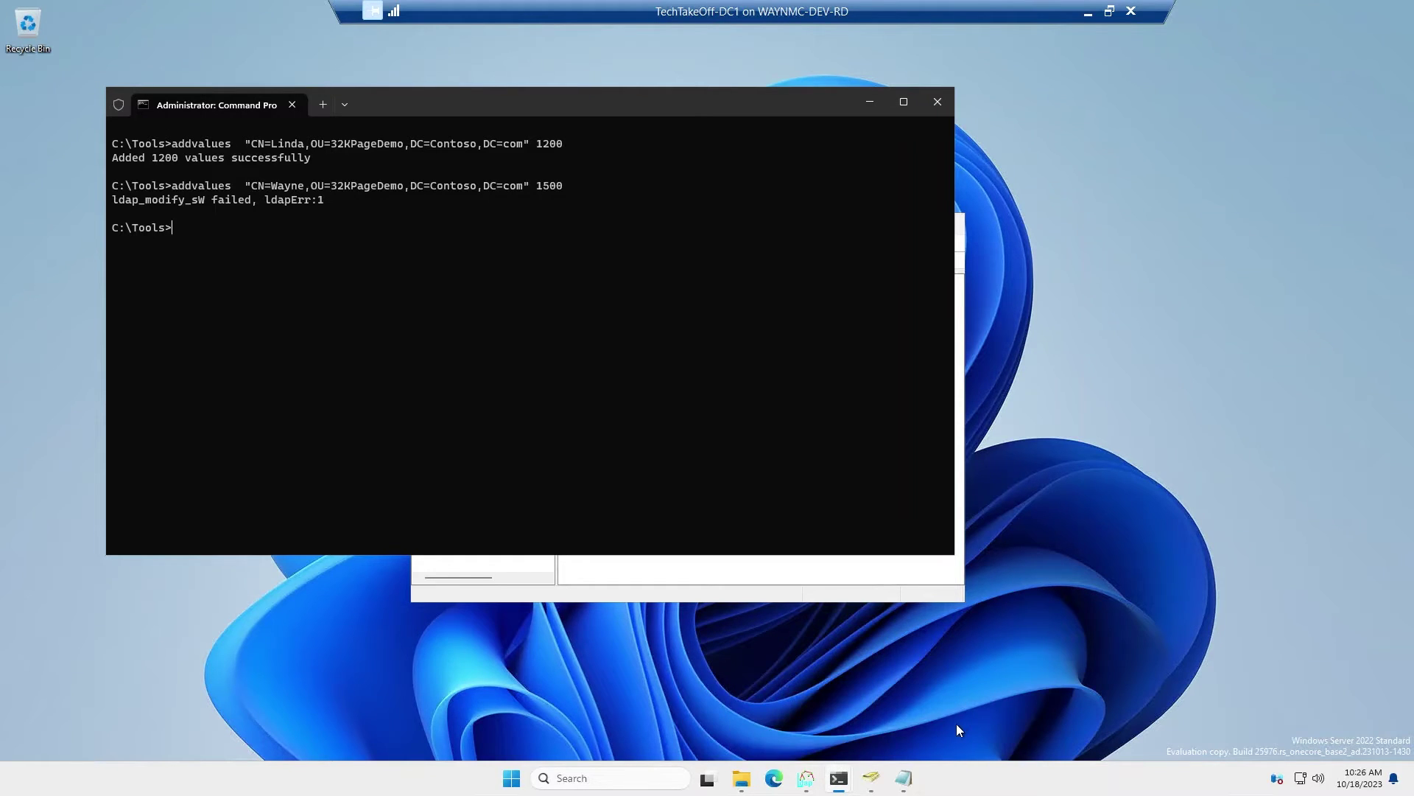
# Step: In Ldp, set the tree view's BaseDN to CN=Configuration
pyautogui.click(806, 777)
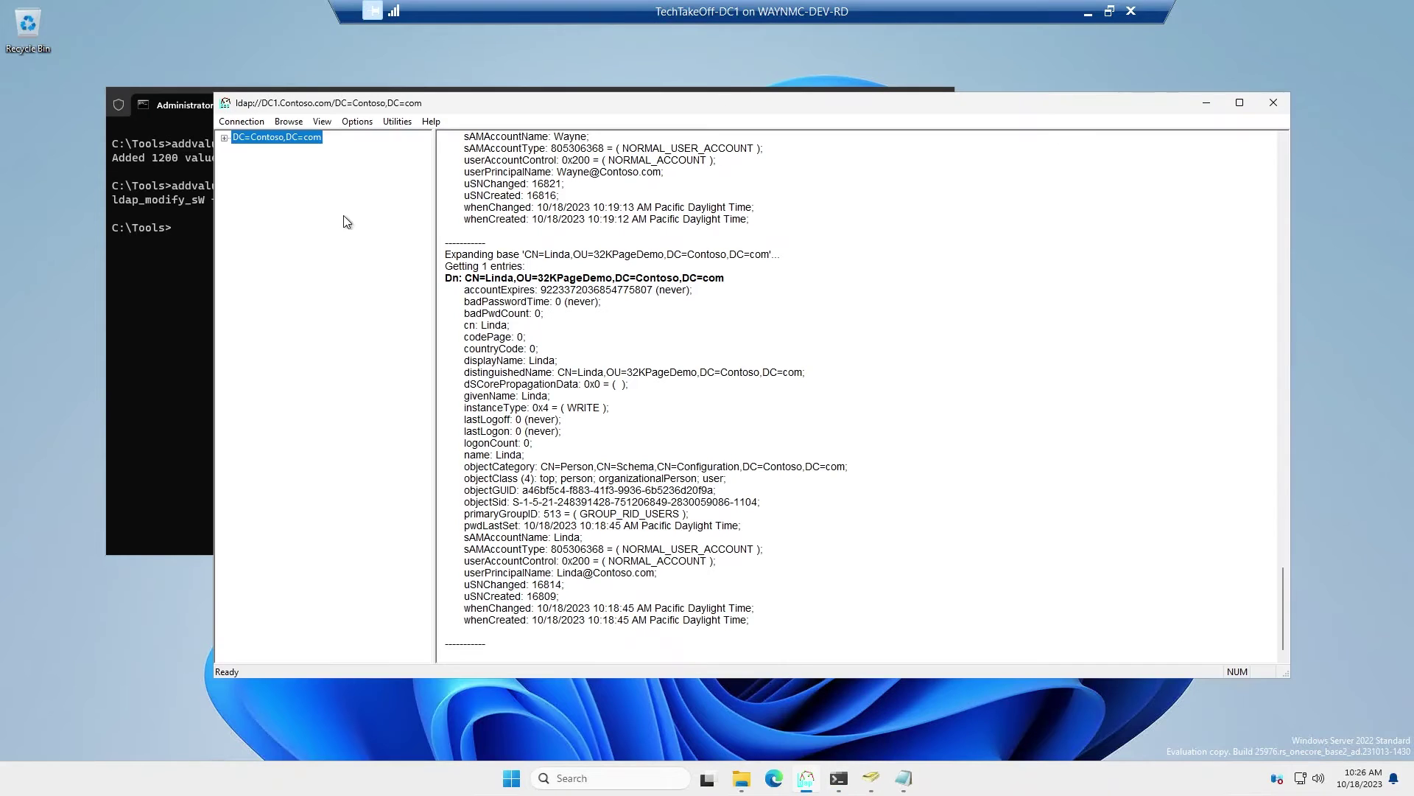
pyautogui.click(322, 121)
pyautogui.click(344, 138)
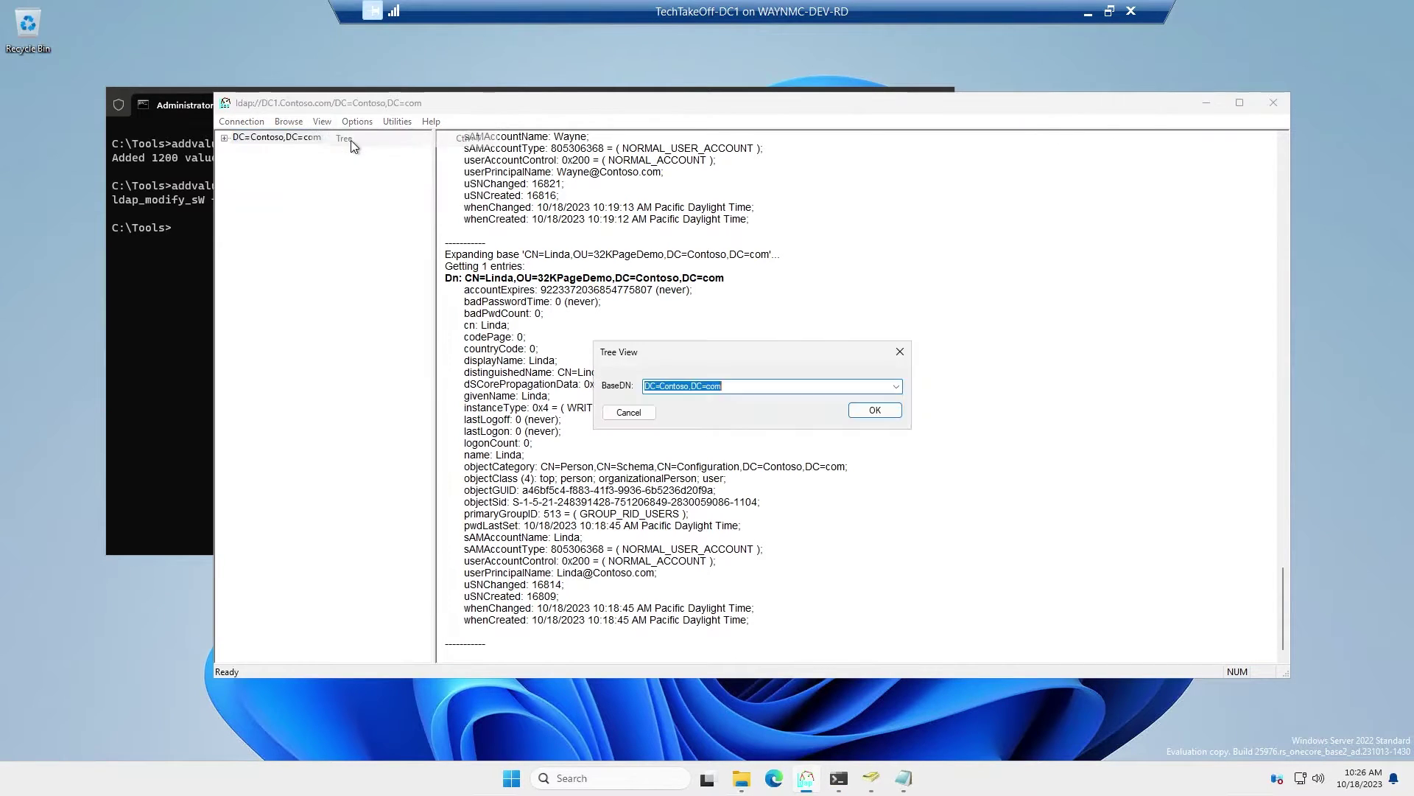
pyautogui.click(896, 386)
pyautogui.click(727, 409)
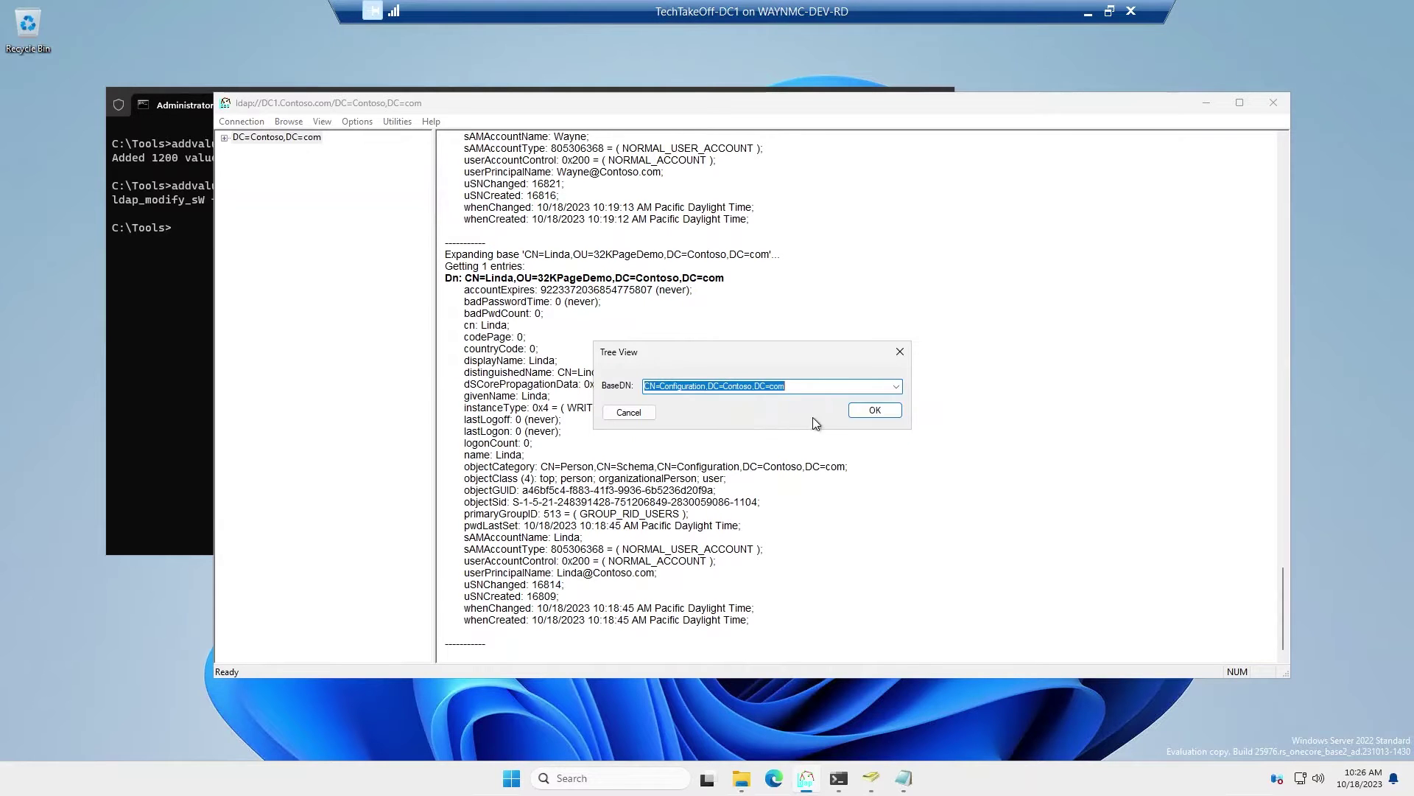
pyautogui.click(869, 411)
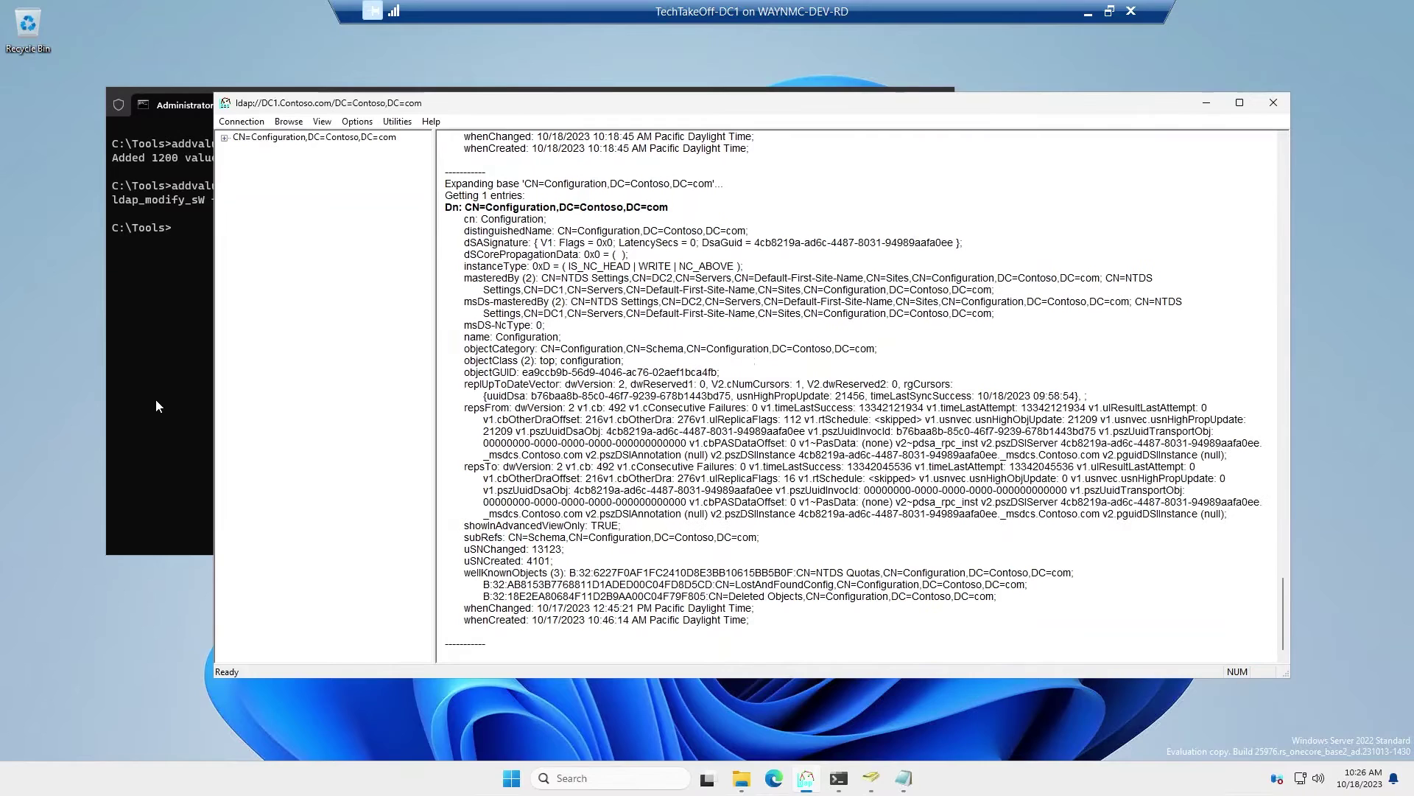
# Step: Expand Services > Windows NT > Directory Service > Optional Features to show Database 32k Pages Feature
pyautogui.doubleClick(302, 138)
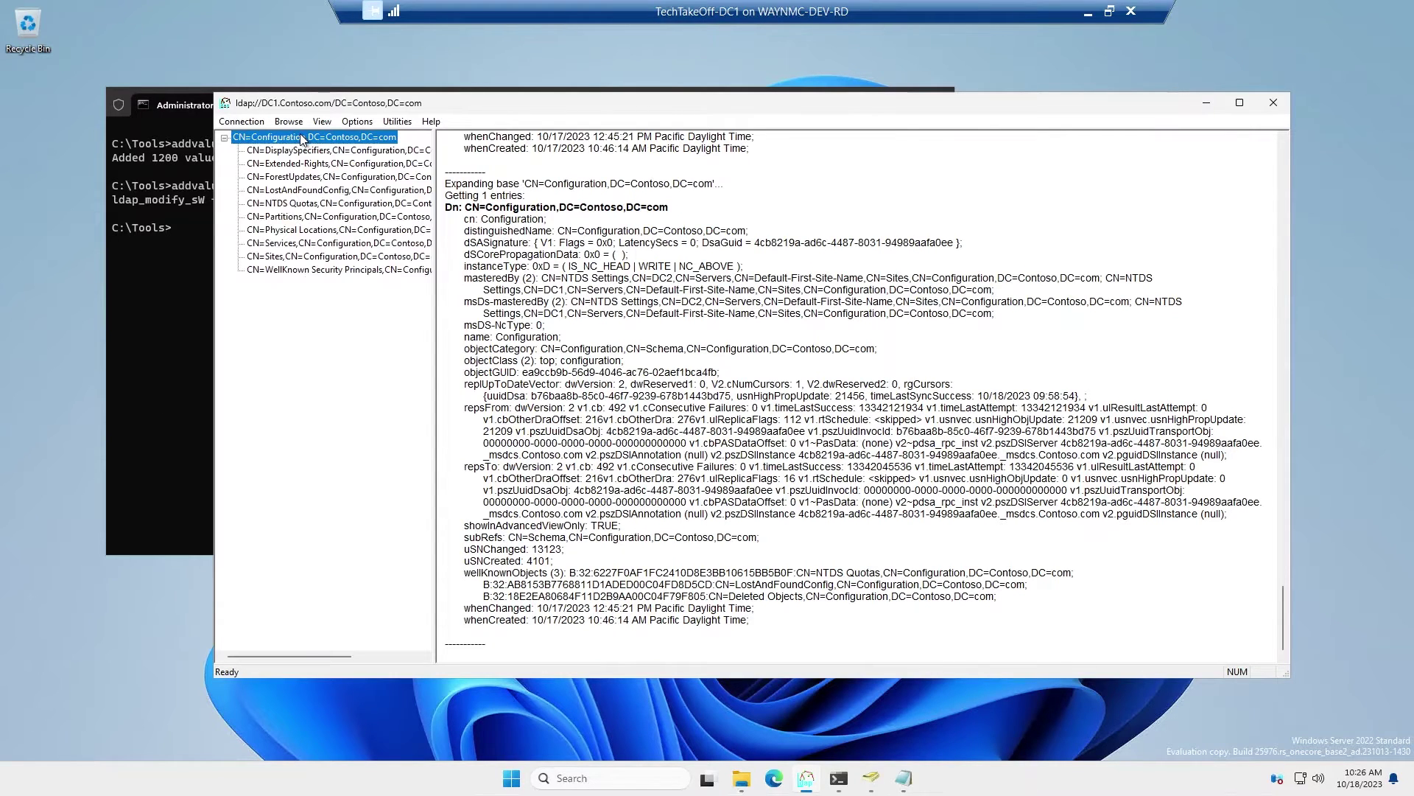
pyautogui.doubleClick(298, 244)
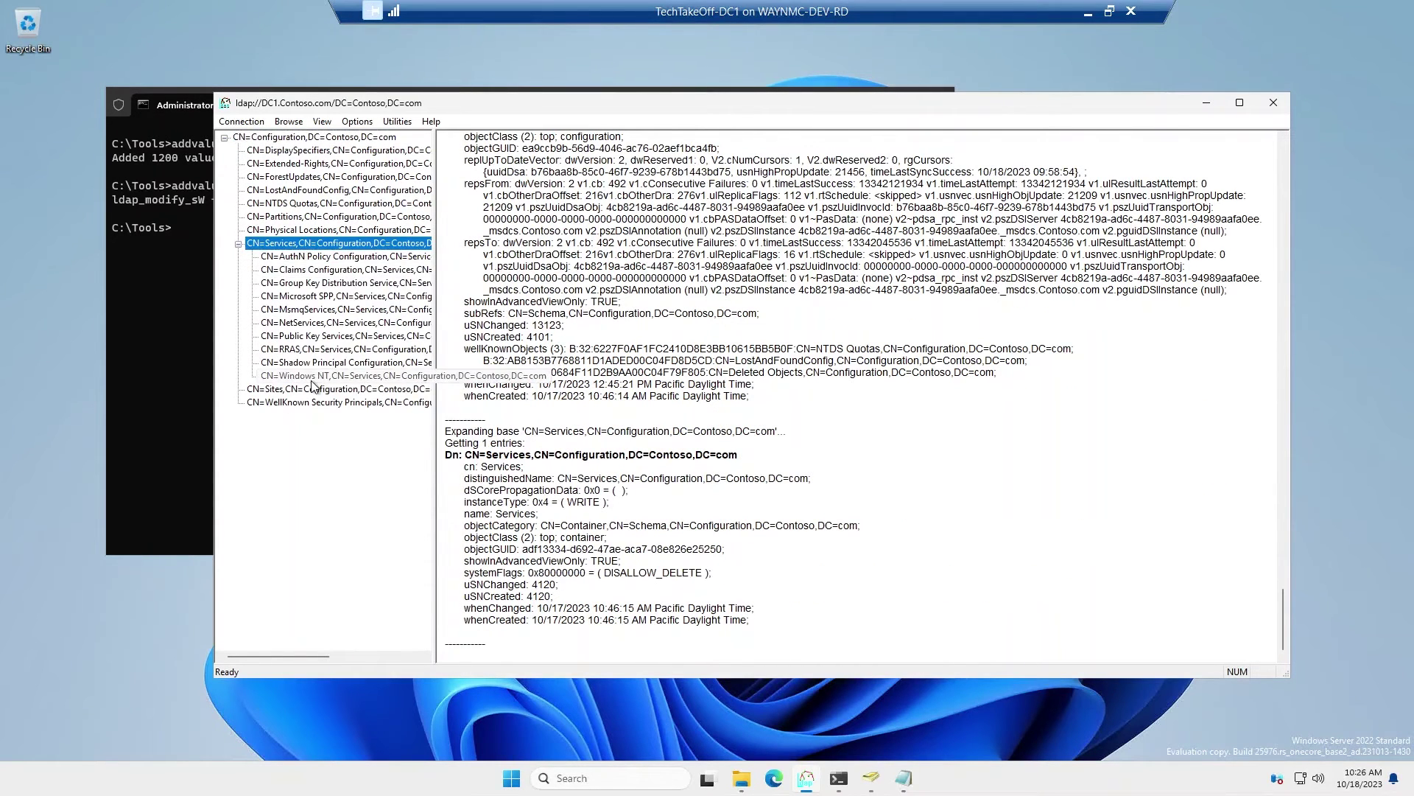
pyautogui.doubleClick(318, 376)
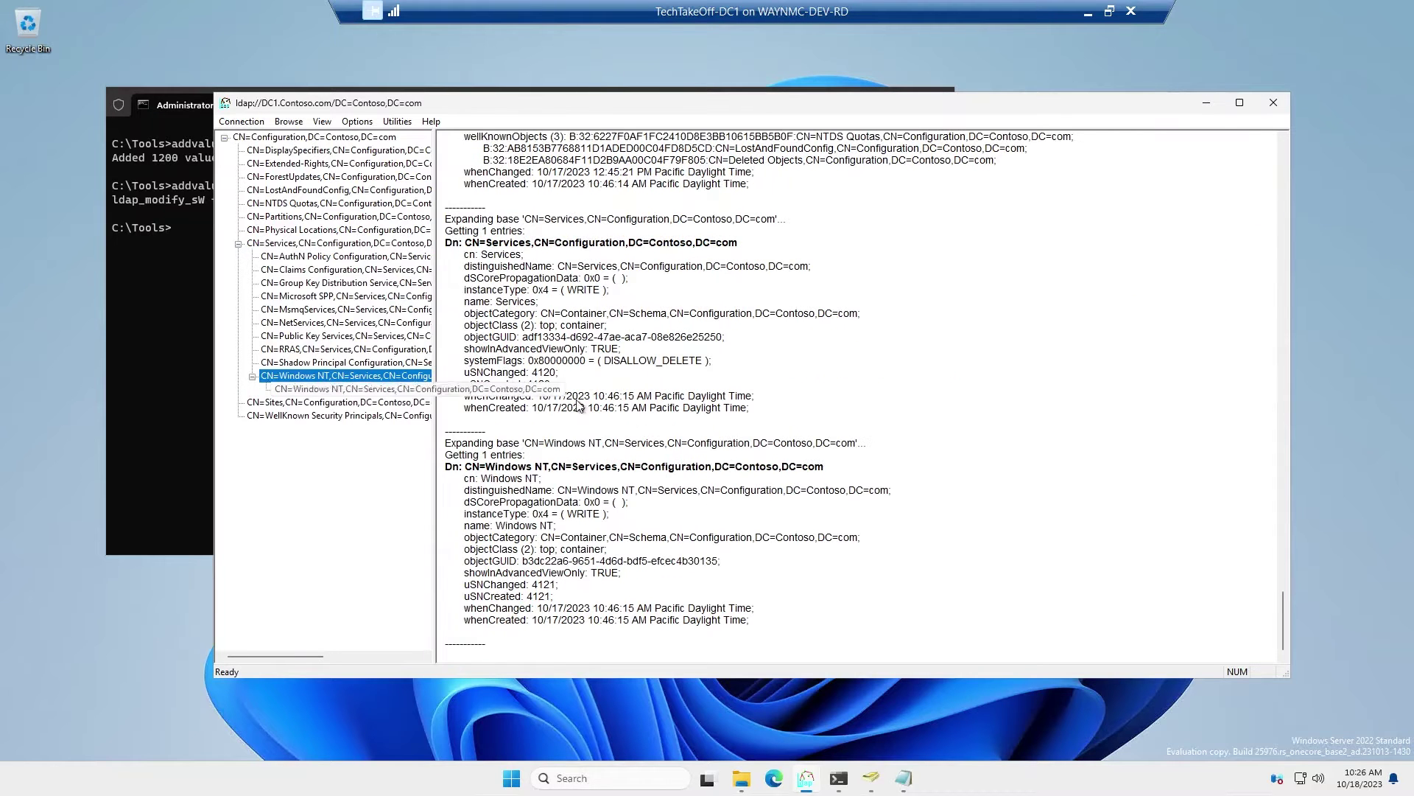
pyautogui.doubleClick(370, 386)
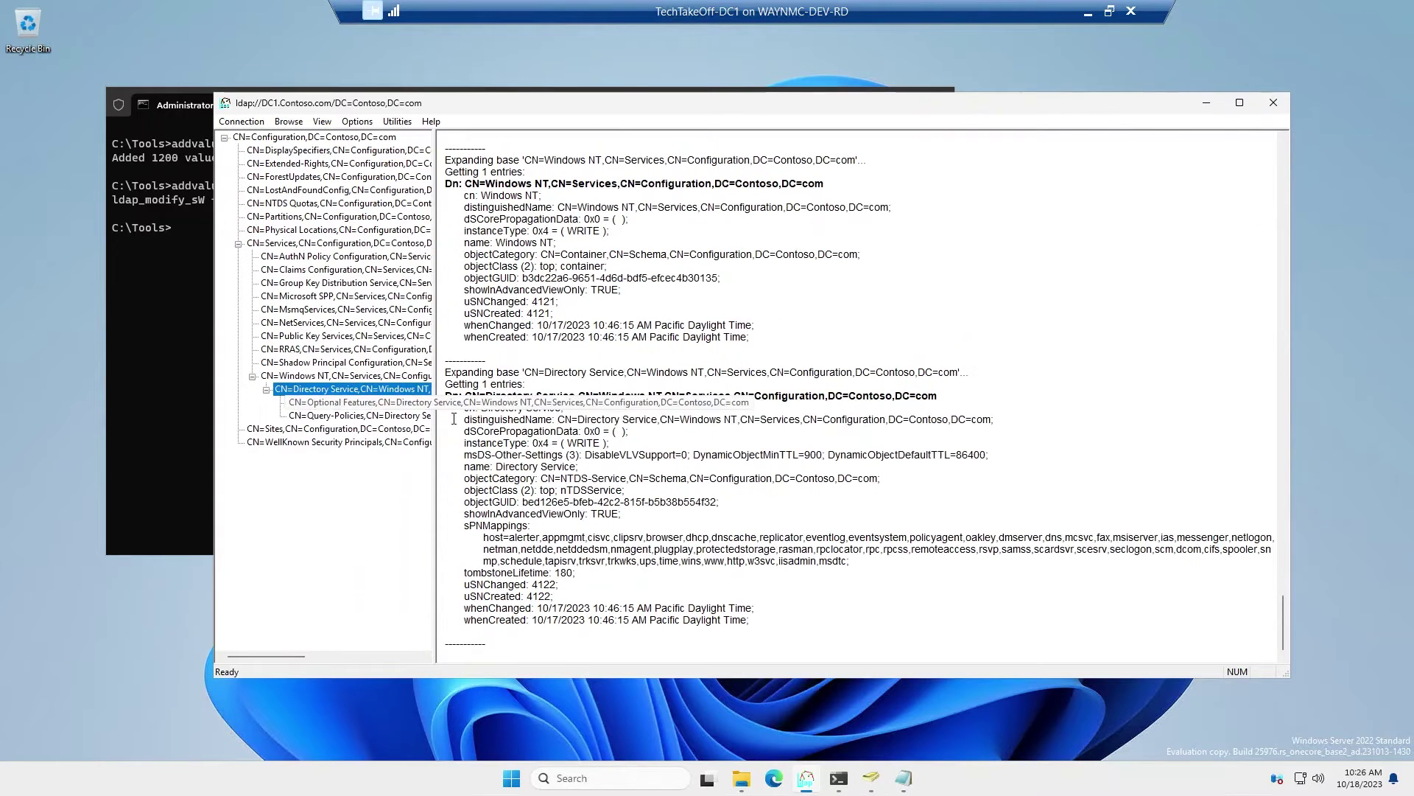
pyautogui.doubleClick(326, 404)
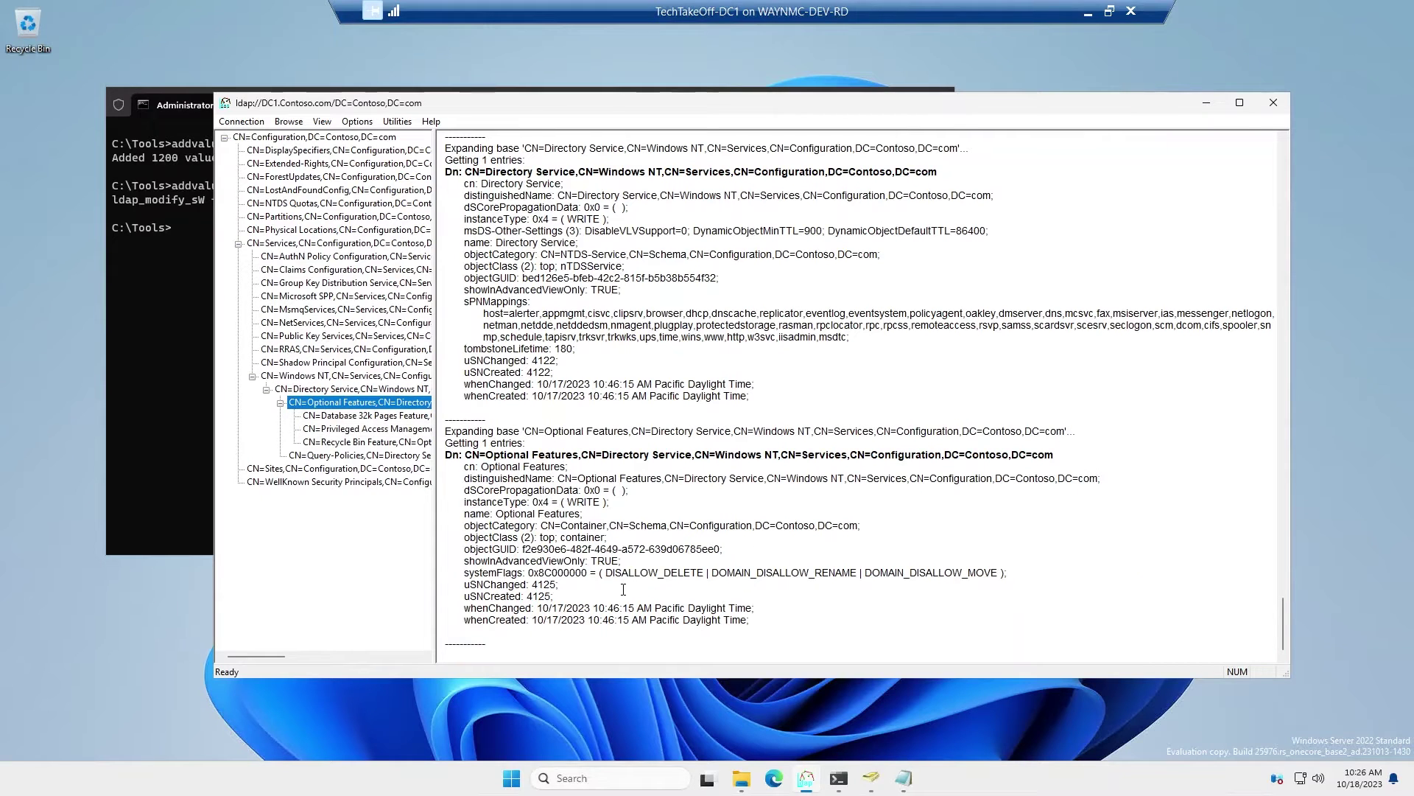
pyautogui.doubleClick(341, 418)
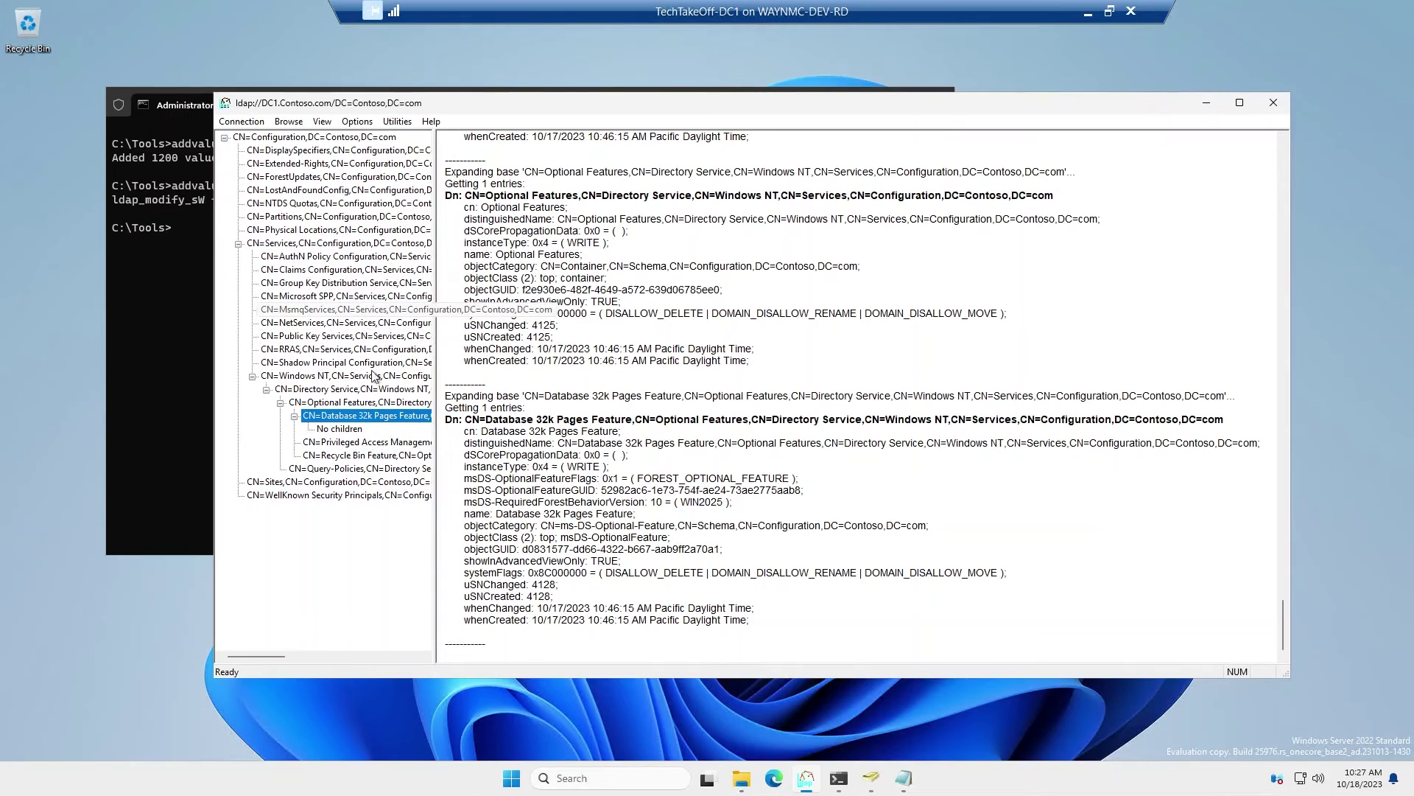
# Step: Open Sites > Default-First-Site-Name > Servers > DC1 > NTDS Settings and highlight msDS-JetDBPageSize: 32768
pyautogui.doubleClick(284, 482)
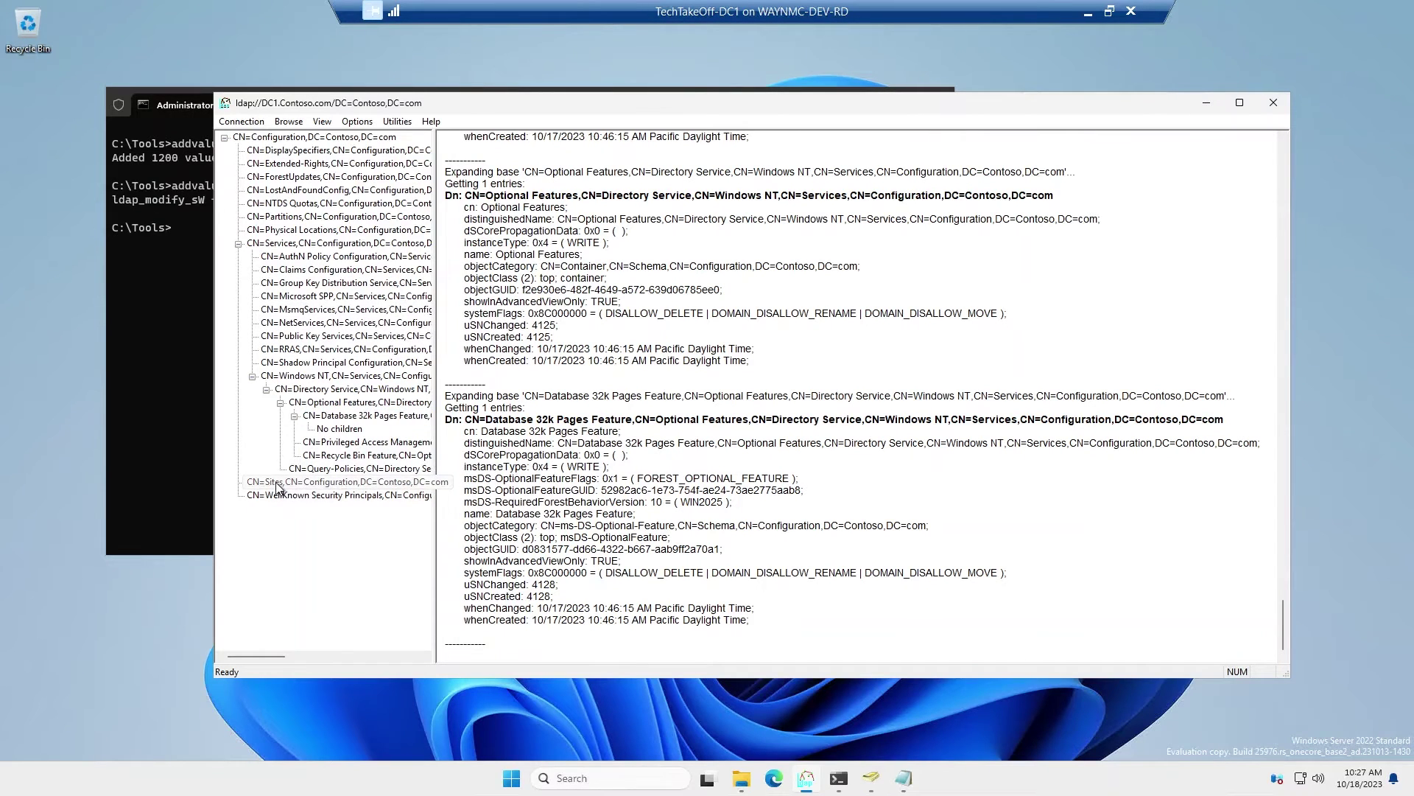
pyautogui.doubleClick(325, 495)
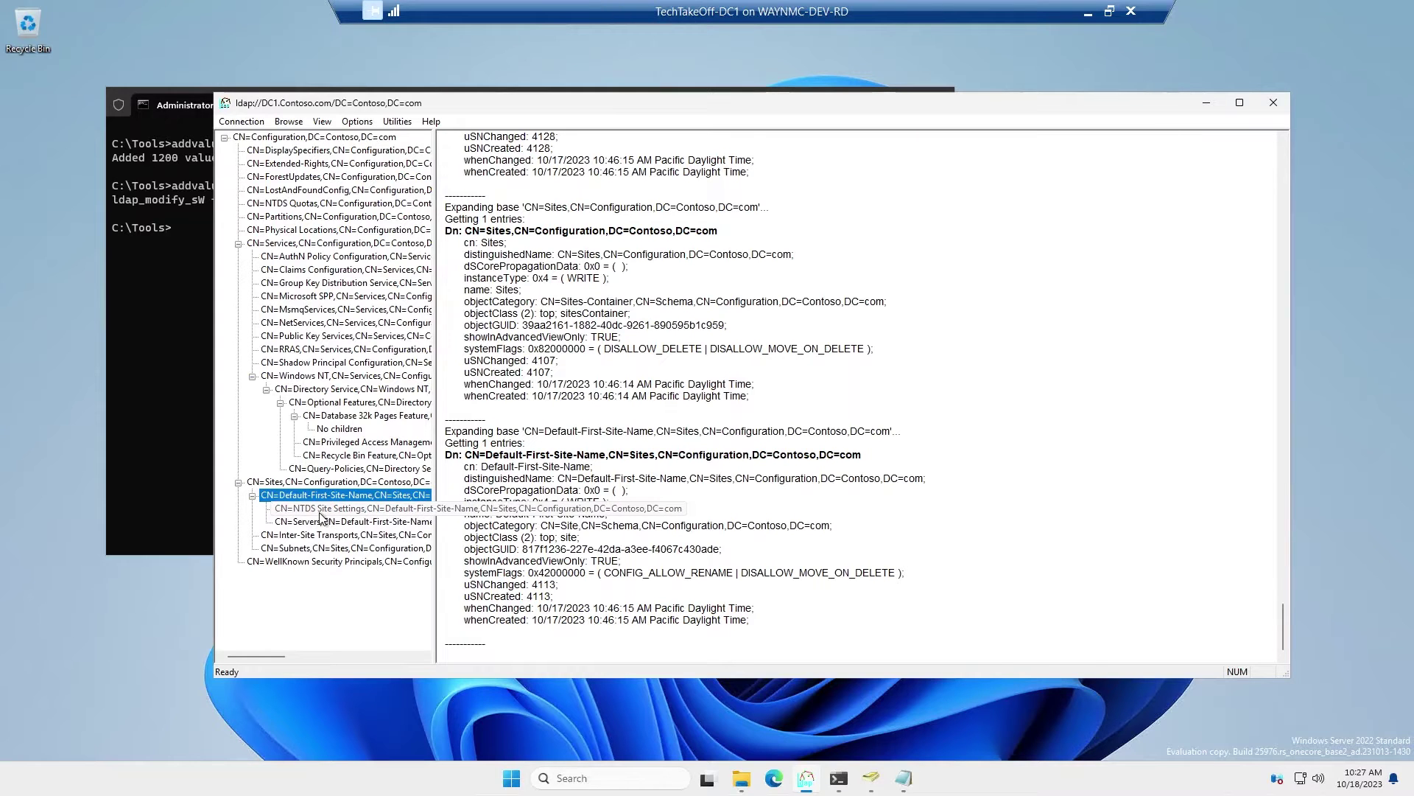
pyautogui.doubleClick(321, 522)
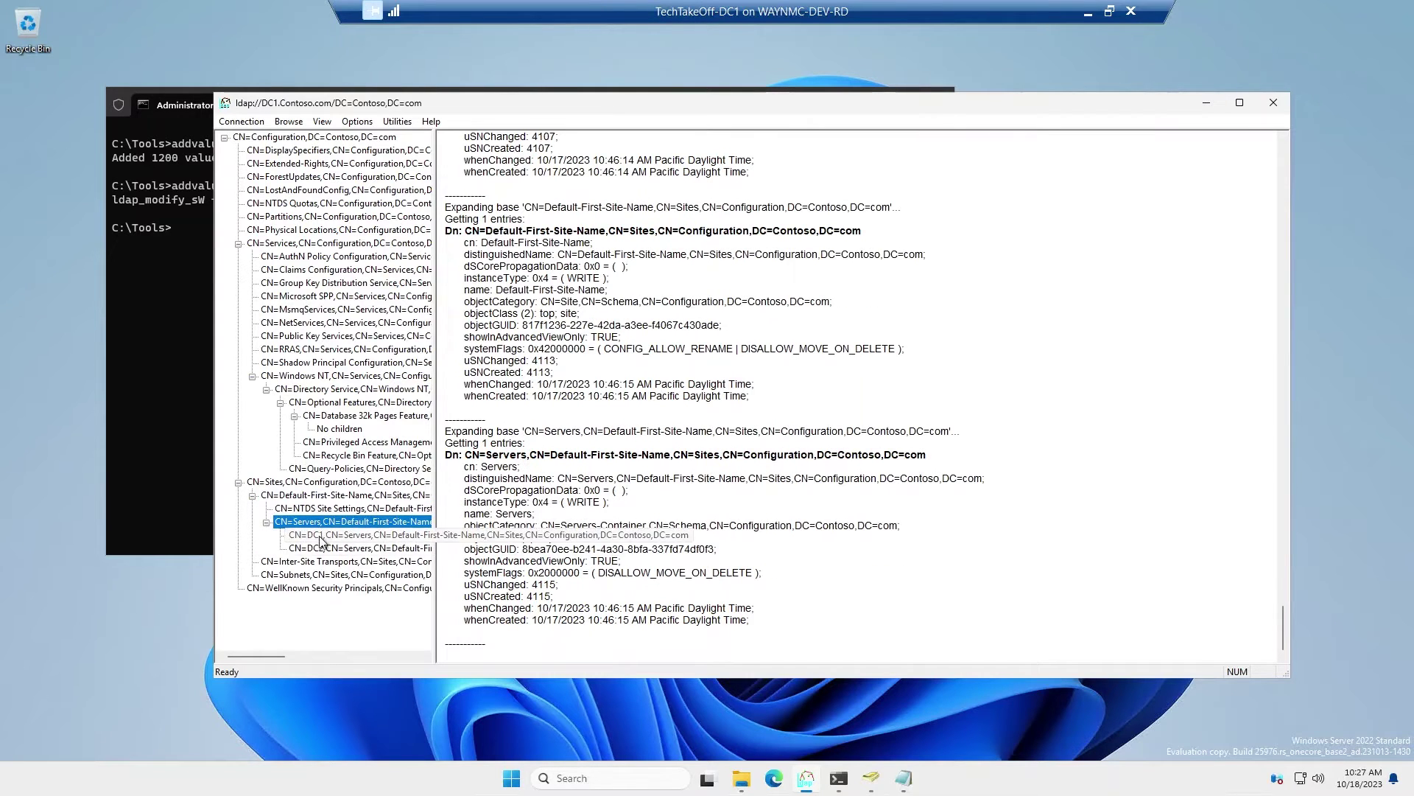
pyautogui.doubleClick(321, 536)
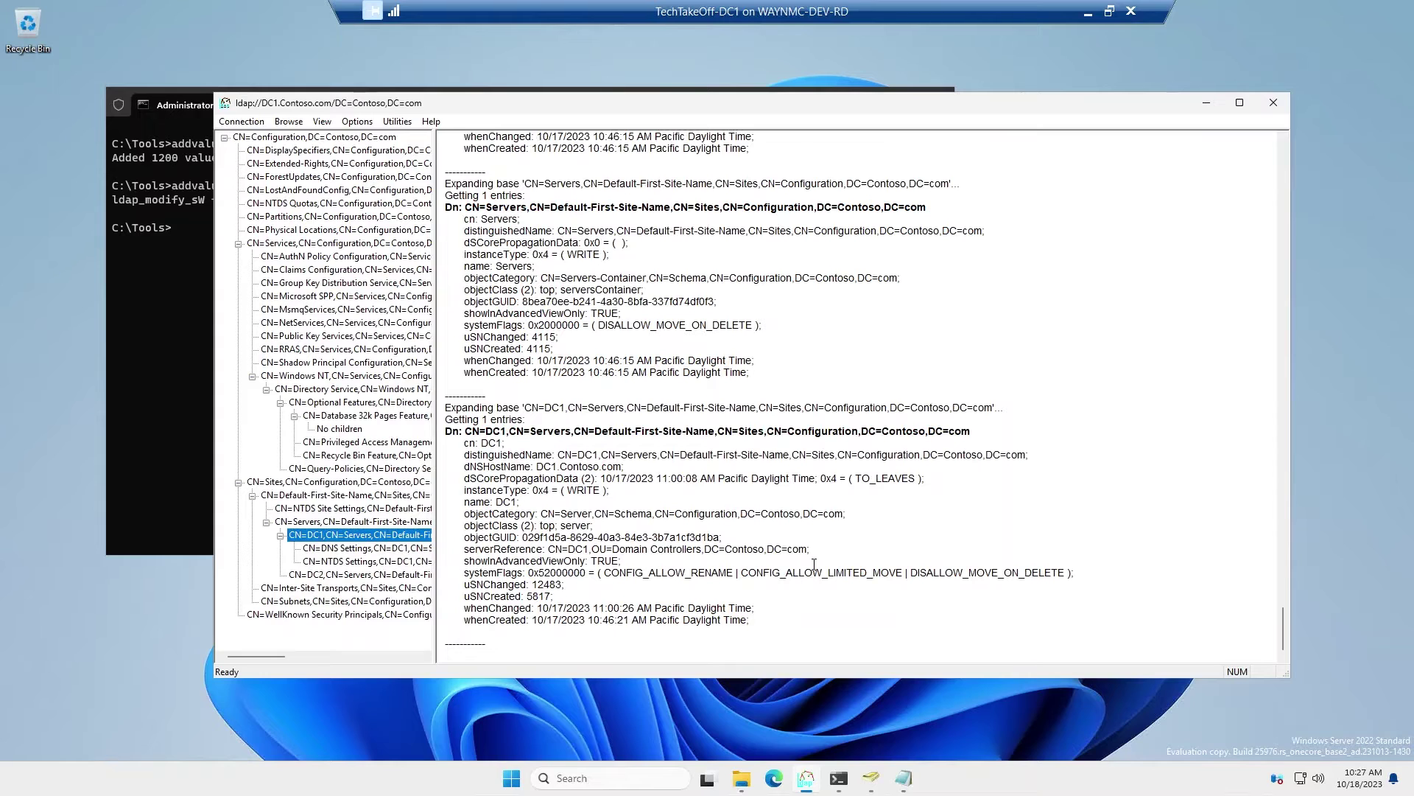
pyautogui.click(356, 564)
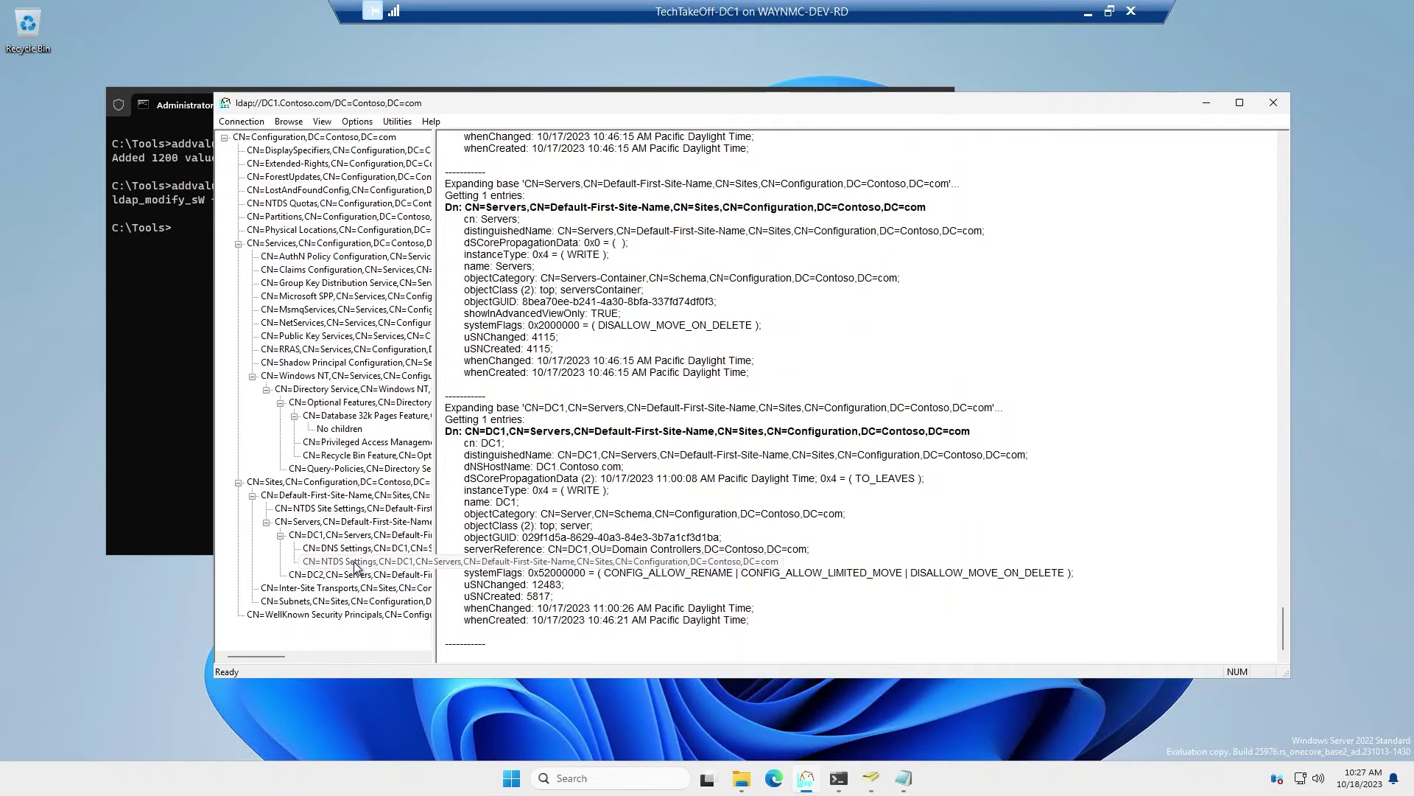
pyautogui.doubleClick(355, 564)
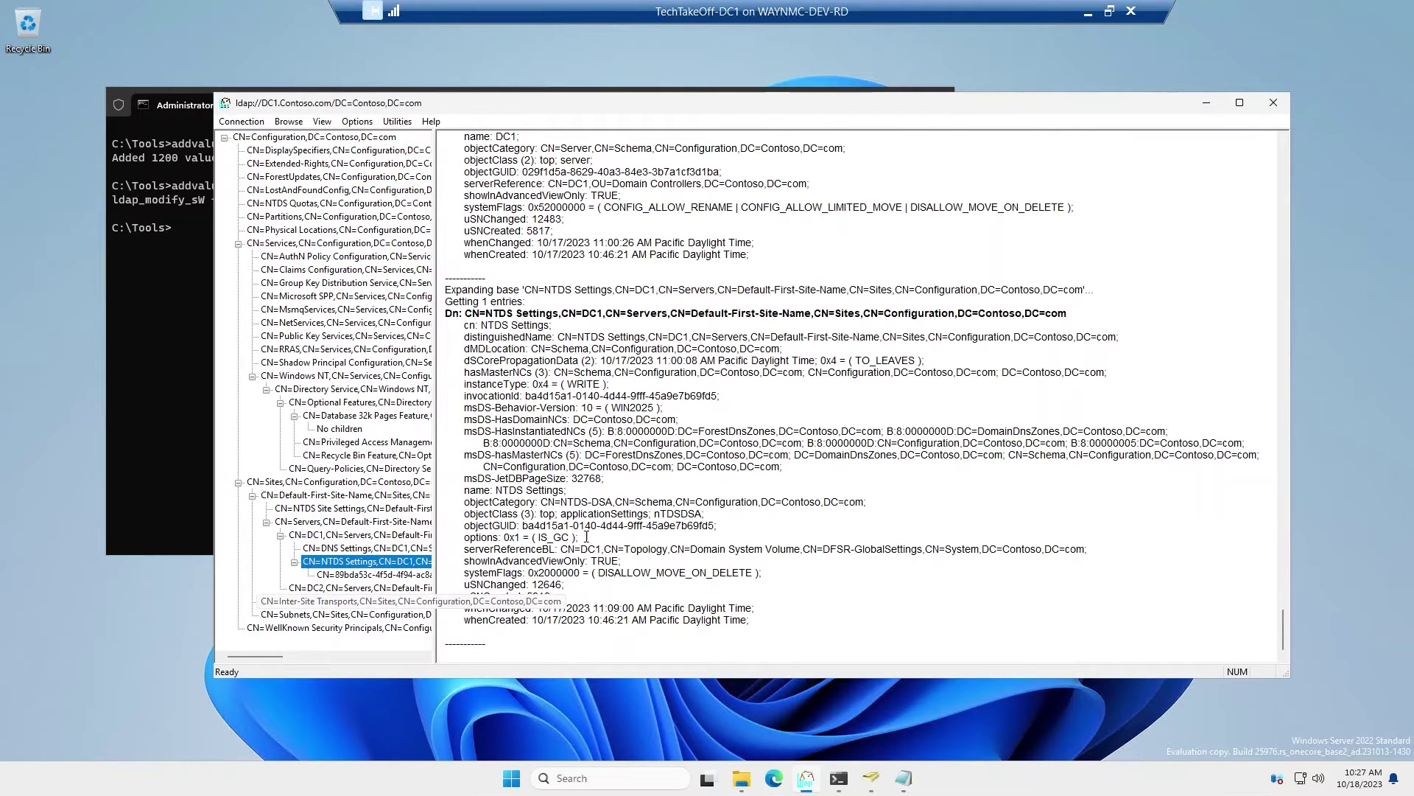
pyautogui.moveTo(606, 479); pyautogui.dragTo(433, 483)
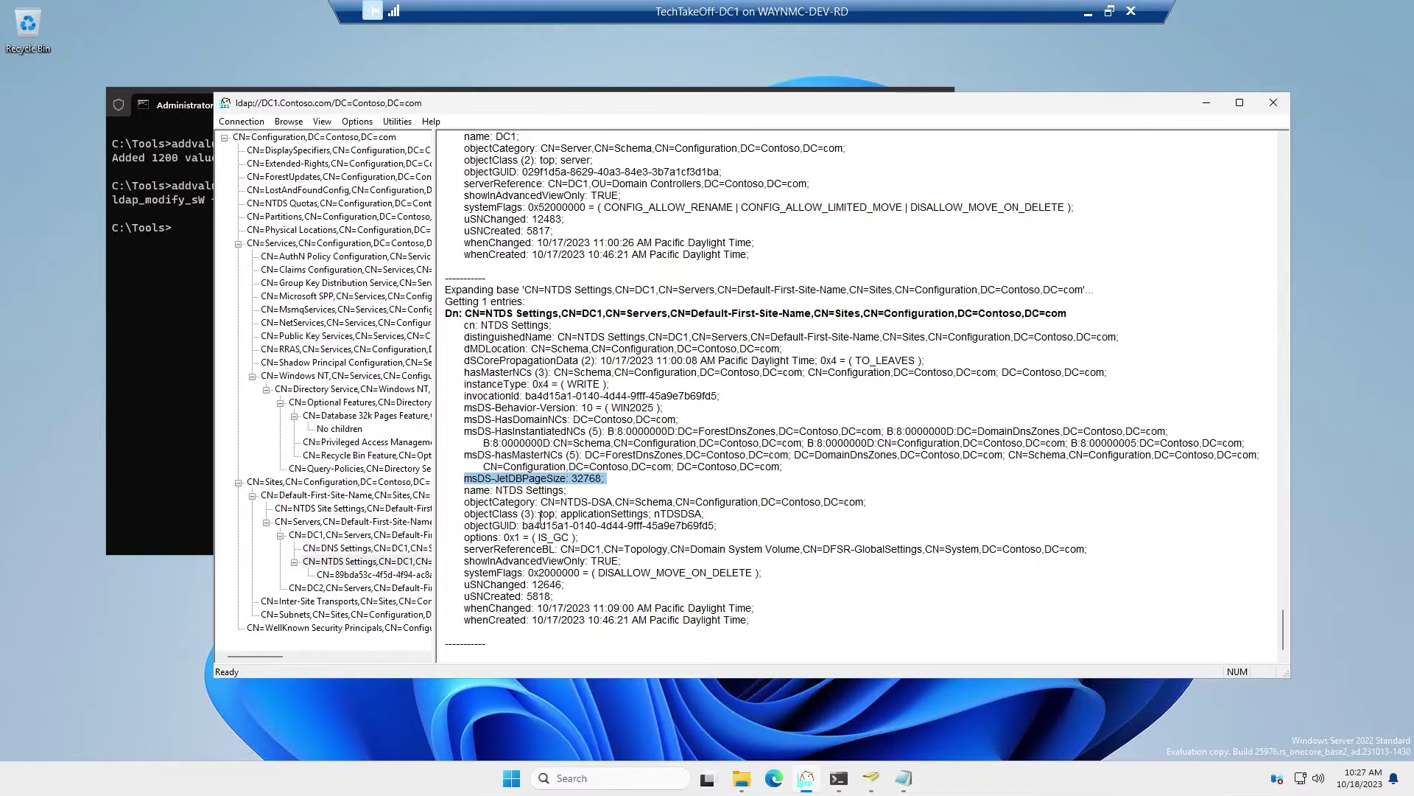
# Step: Switch to the Windows PowerShell window holding the $params definition for DC1
pyautogui.moveTo(844, 788)
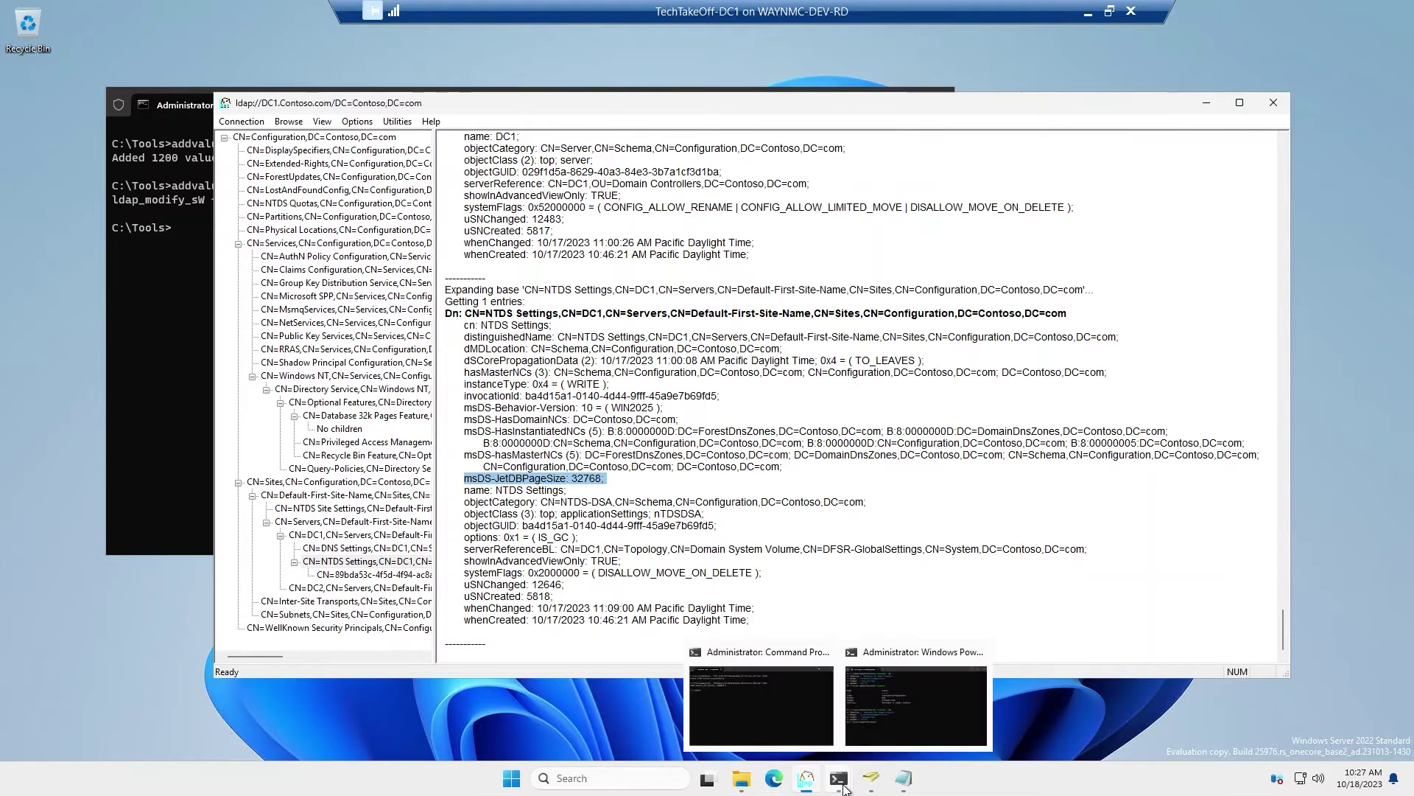
pyautogui.click(876, 723)
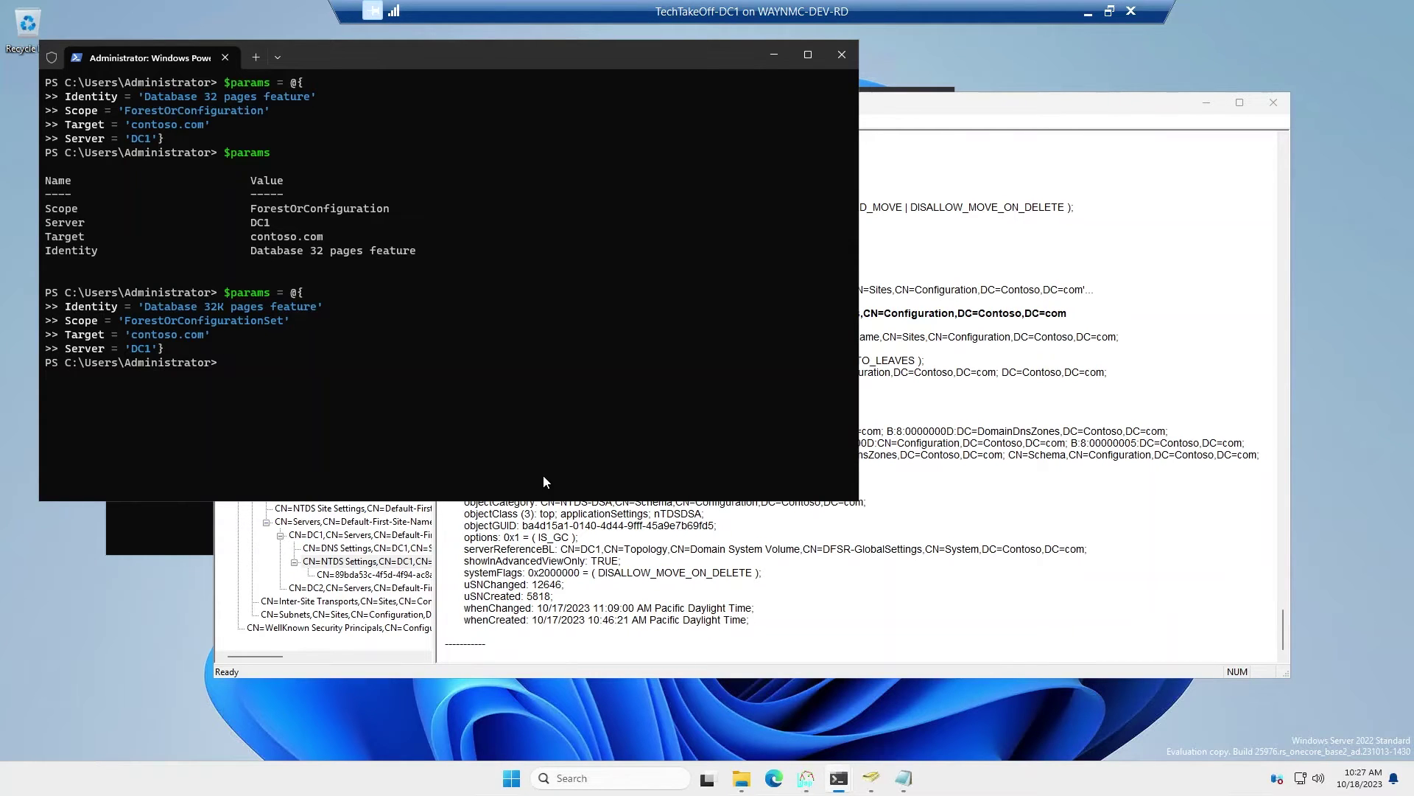
pyautogui.write('Enabled-Ado')
pyautogui.write('p')
pyautogui.write('t')
pyautogui.press('BackSpace')
pyautogui.press('BackSpace')
pyautogui.press('BackSpace')
pyautogui.press('BackSpace')
pyautogui.press('BackSpace')
pyautogui.press('BackSpace')
pyautogui.press('BackSpace')
pyautogui.write('-Adop')
pyautogui.press('Tab')
pyautogui.write('@par')
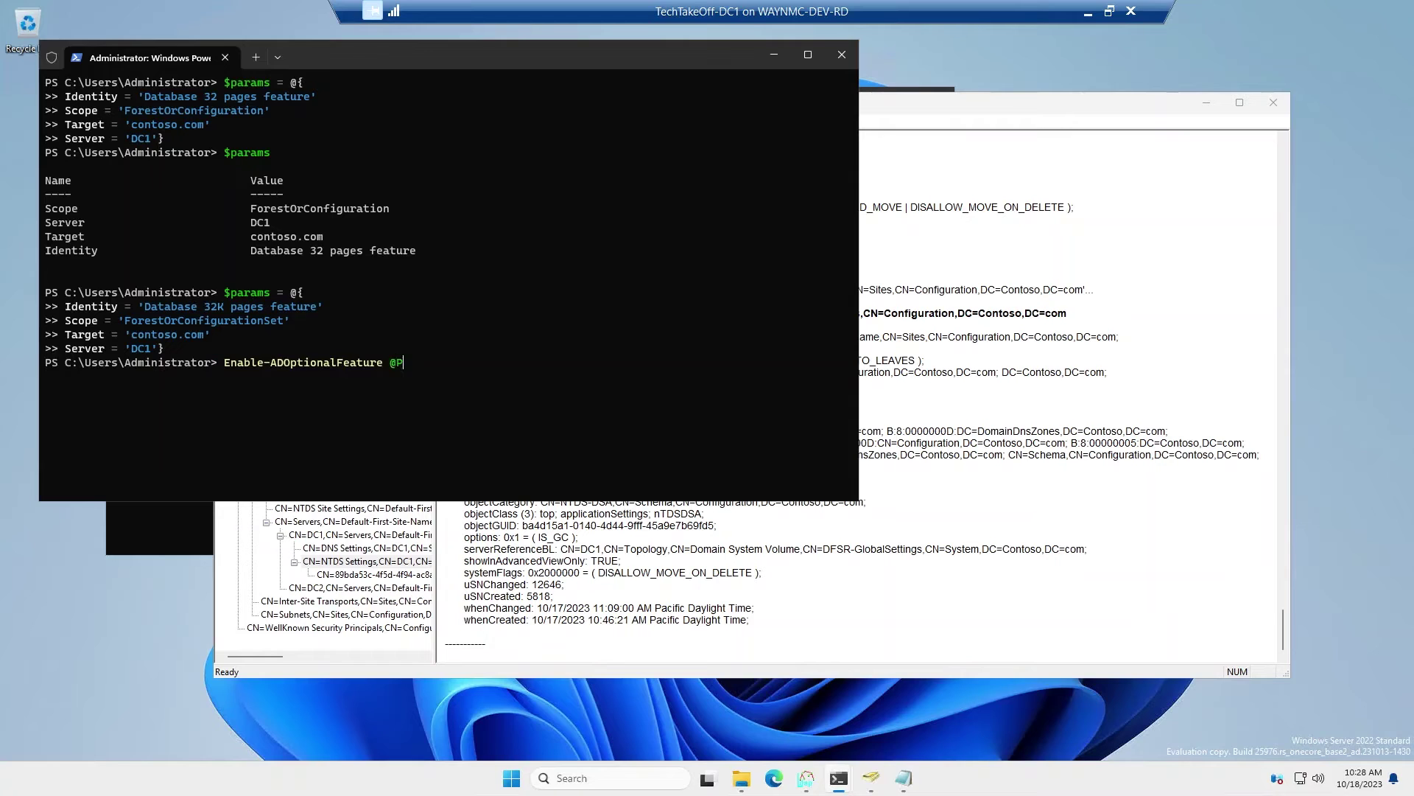
pyautogui.write('ams')
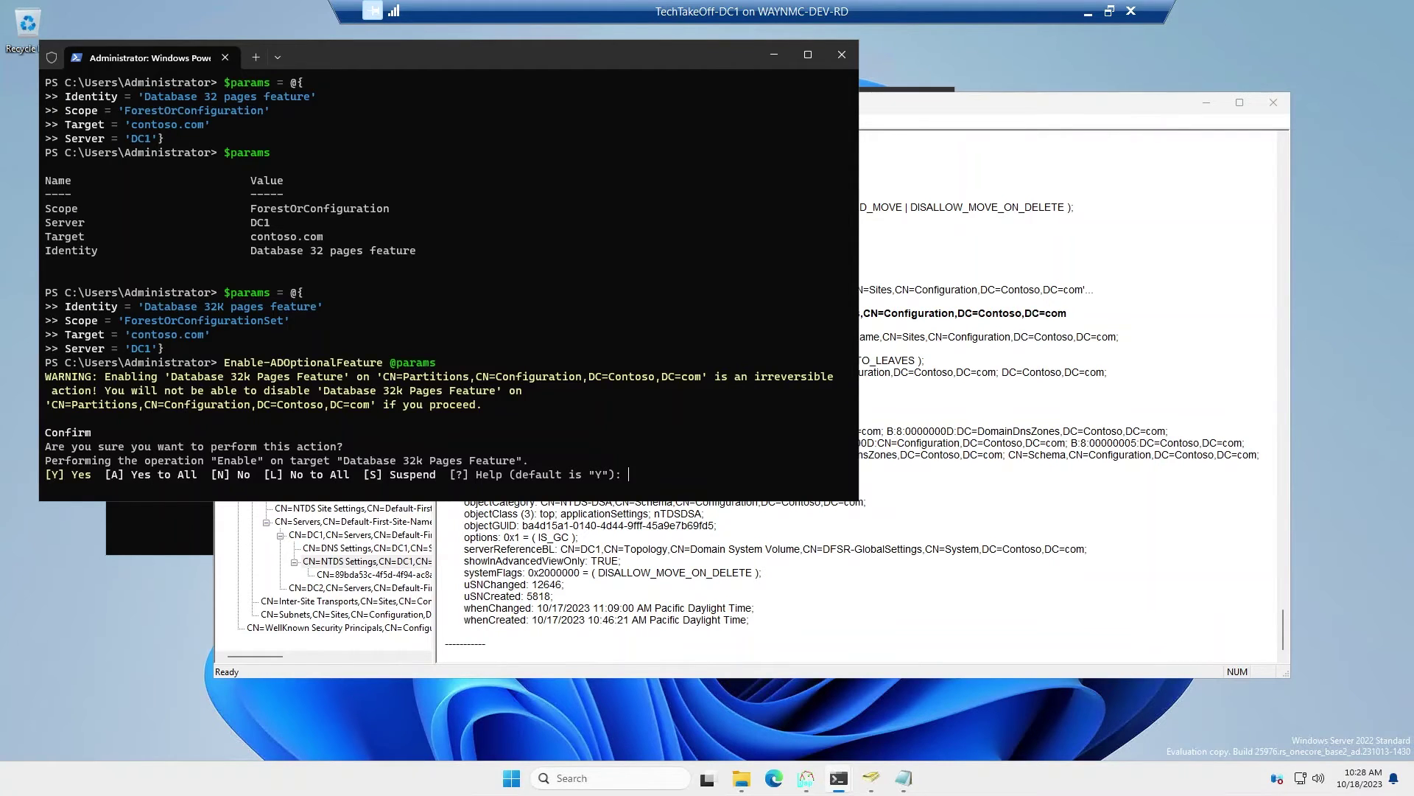
pyautogui.write('Y')
pyautogui.press('Return')
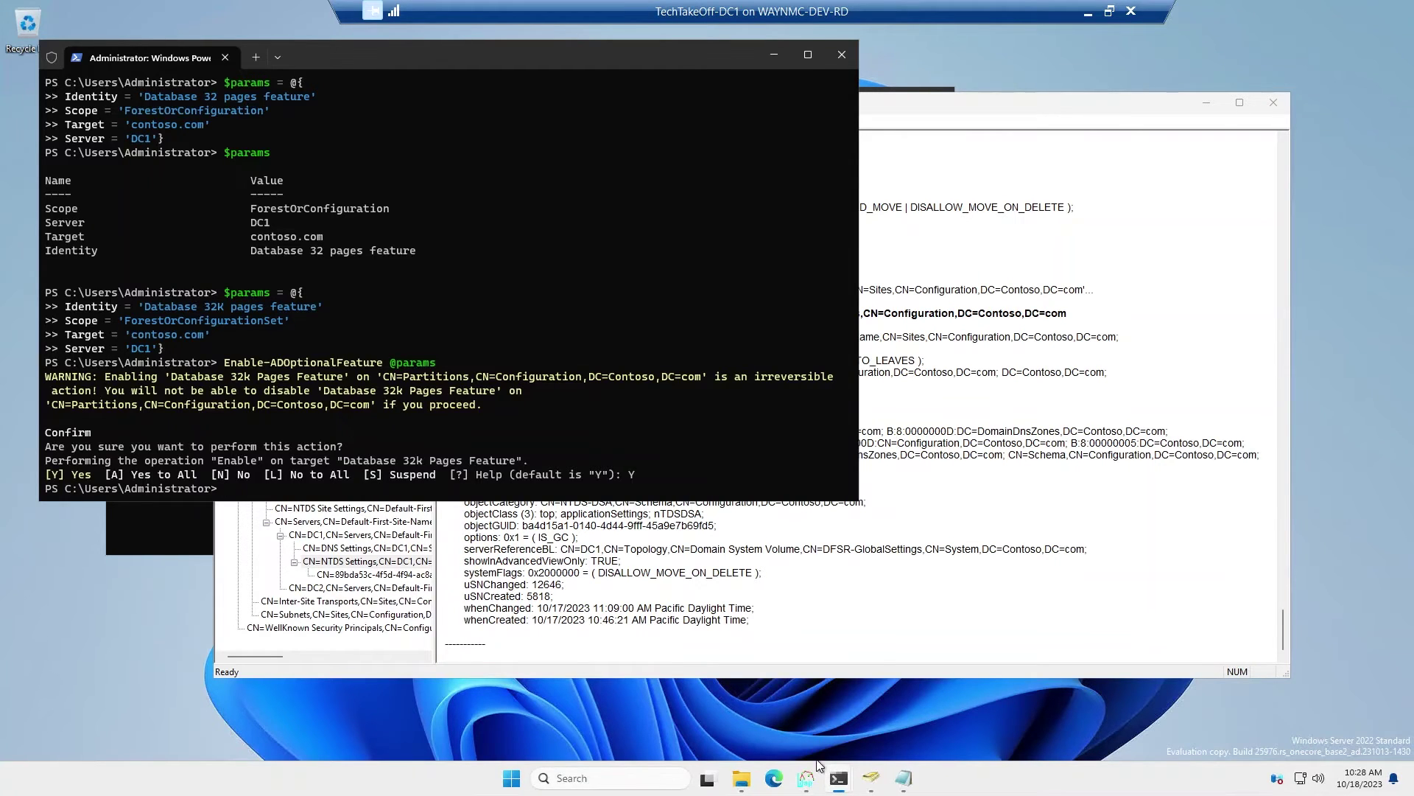
# Step: In Command Prompt, rerun addvalues for the second demo user with 3000 values
pyautogui.moveTo(839, 783)
pyautogui.click(764, 723)
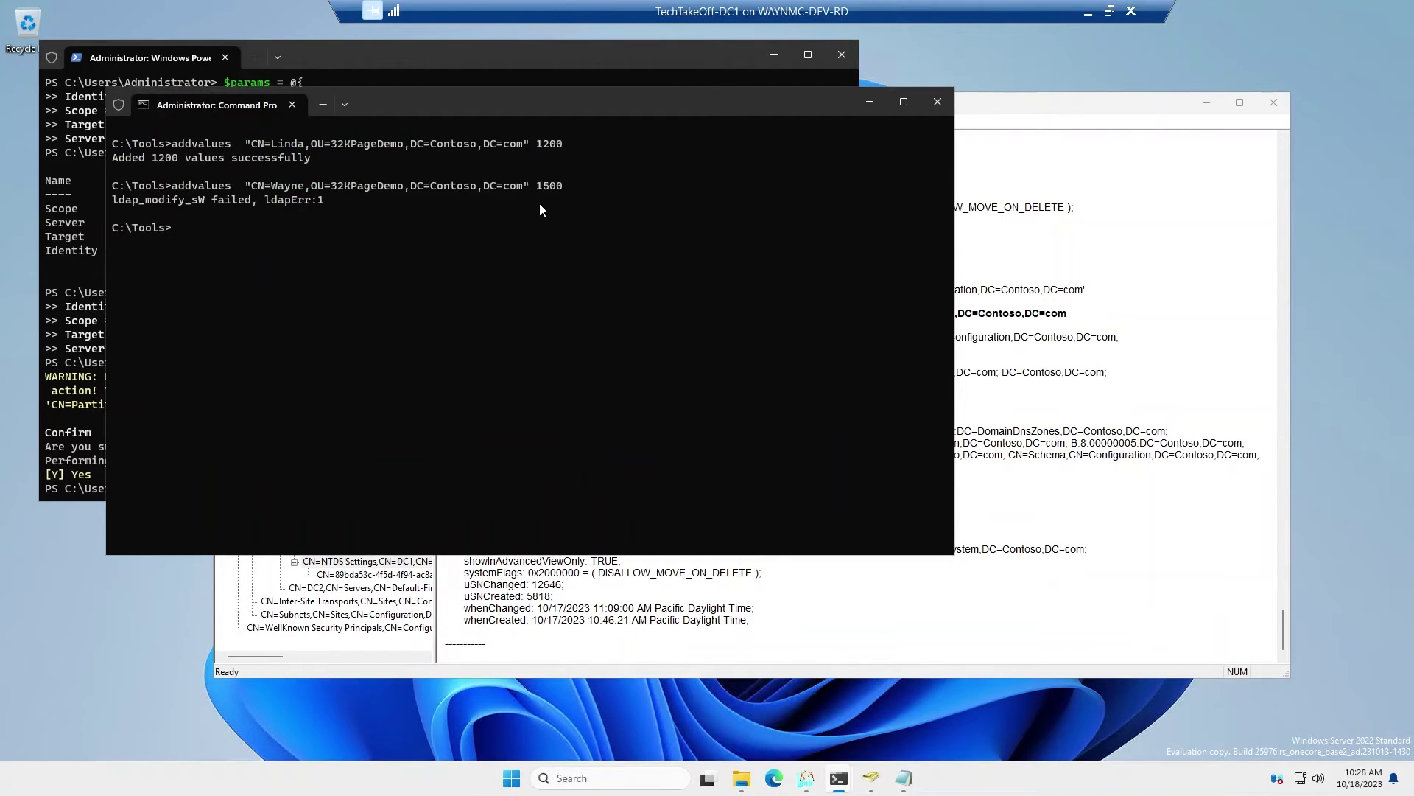
pyautogui.press('Up')
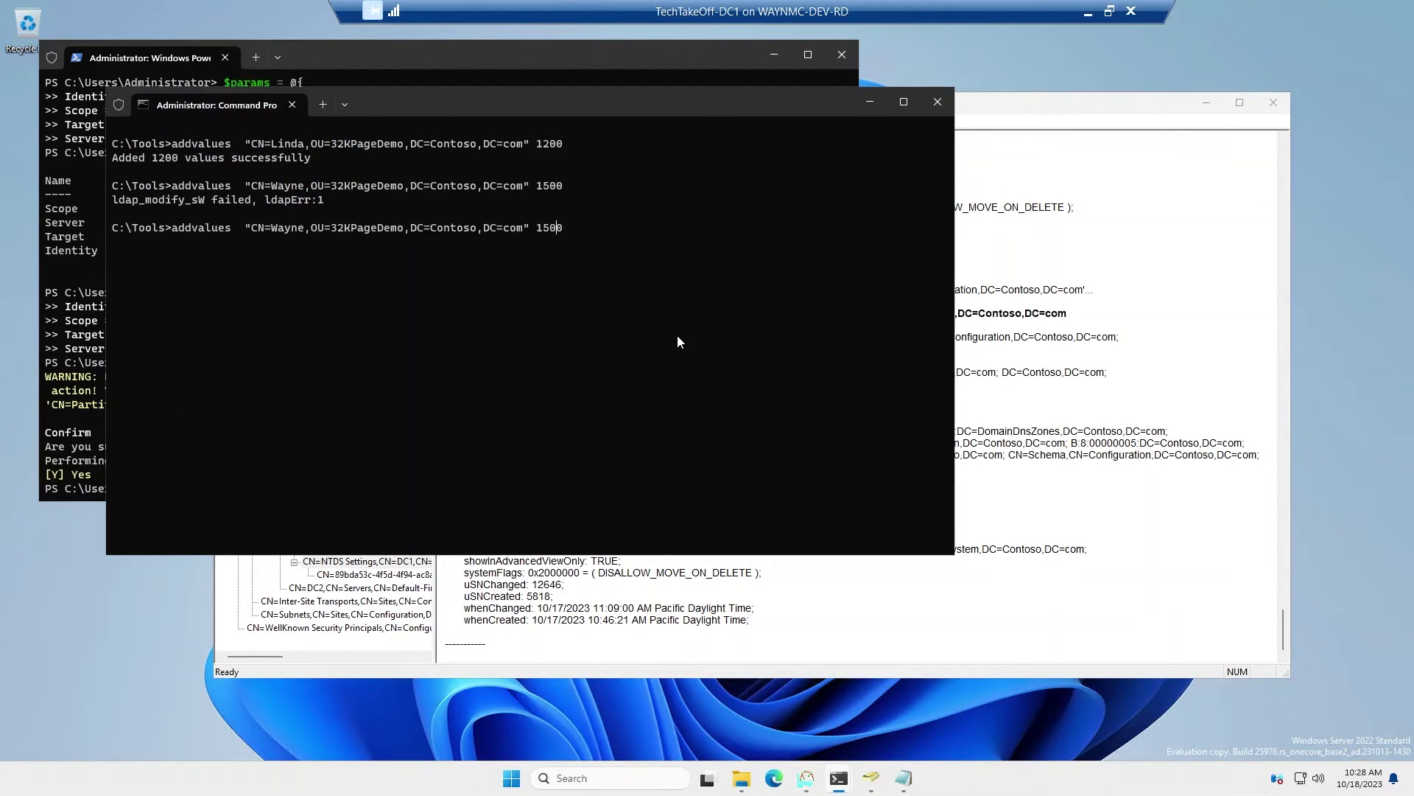
pyautogui.press('BackSpace')
pyautogui.press('BackSpace')
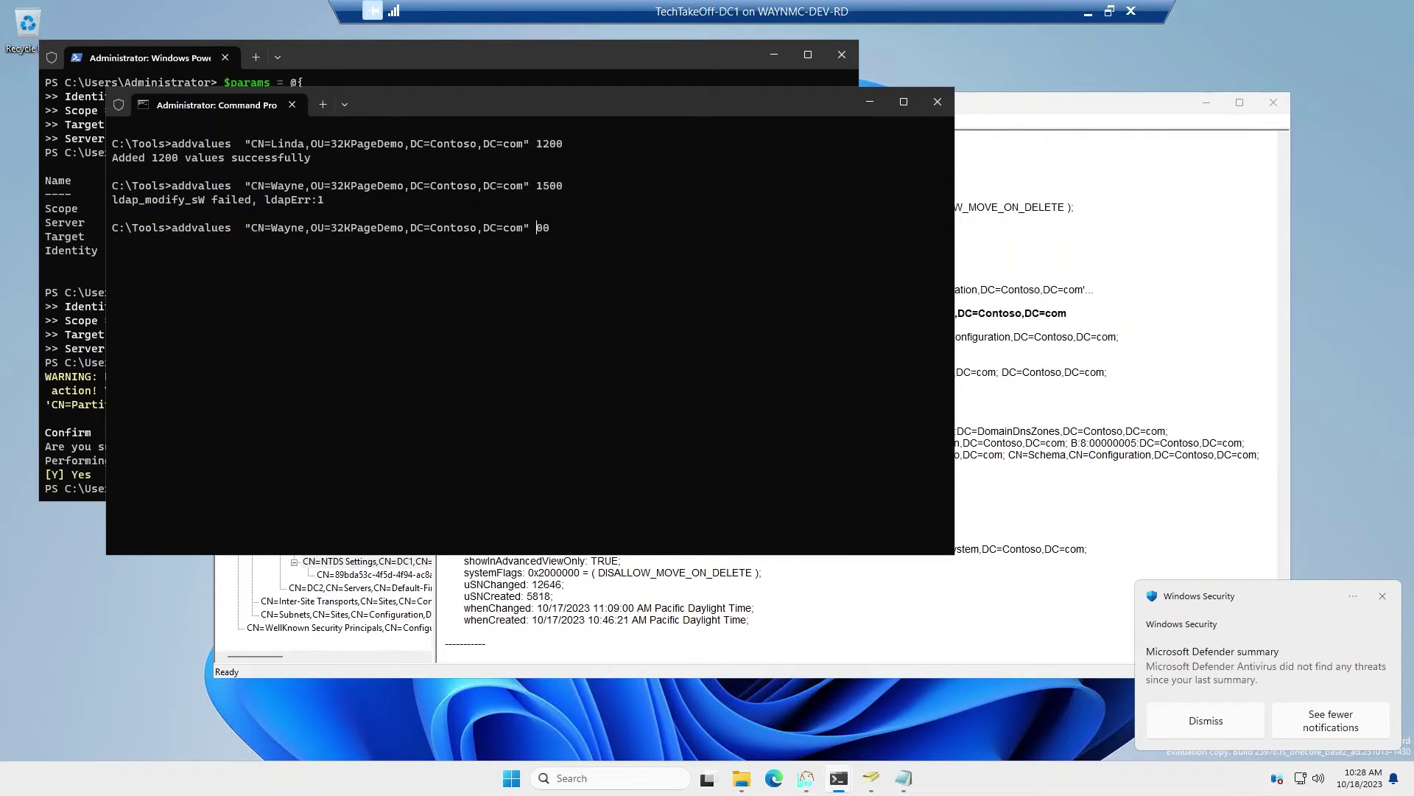
pyautogui.write('3000')
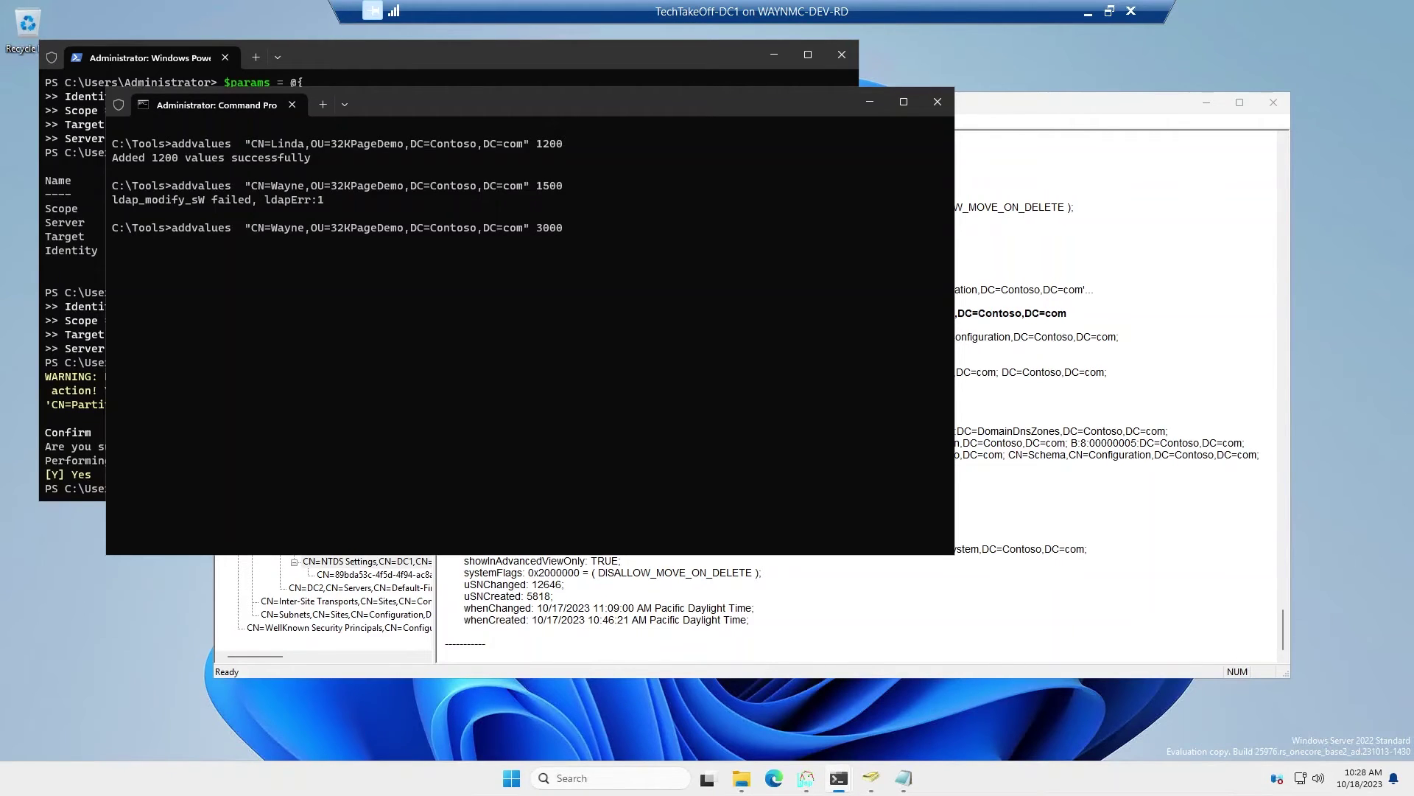
pyautogui.press('Return')
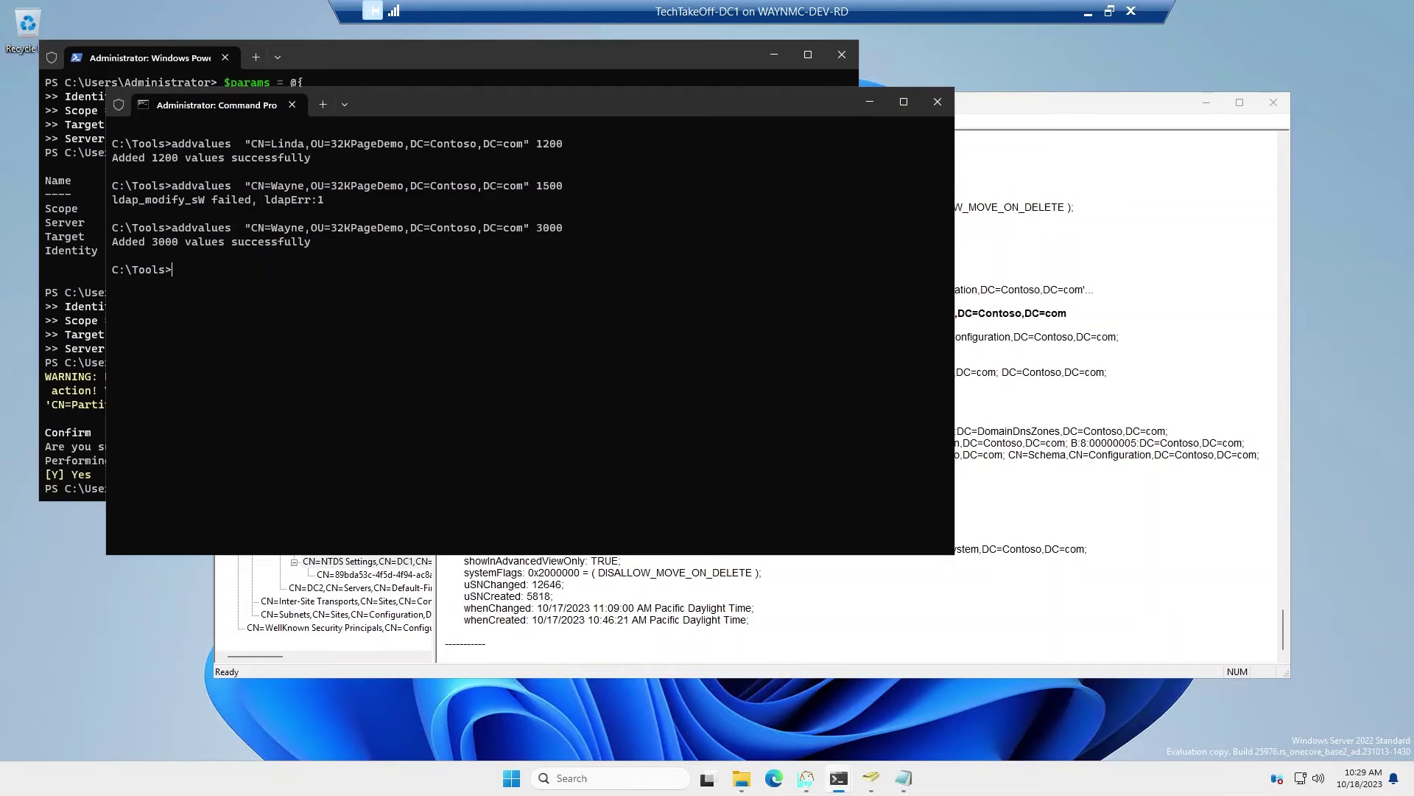
# Step: In Ldp, root the tree view at DC=Contoso,DC=com
pyautogui.click(999, 632)
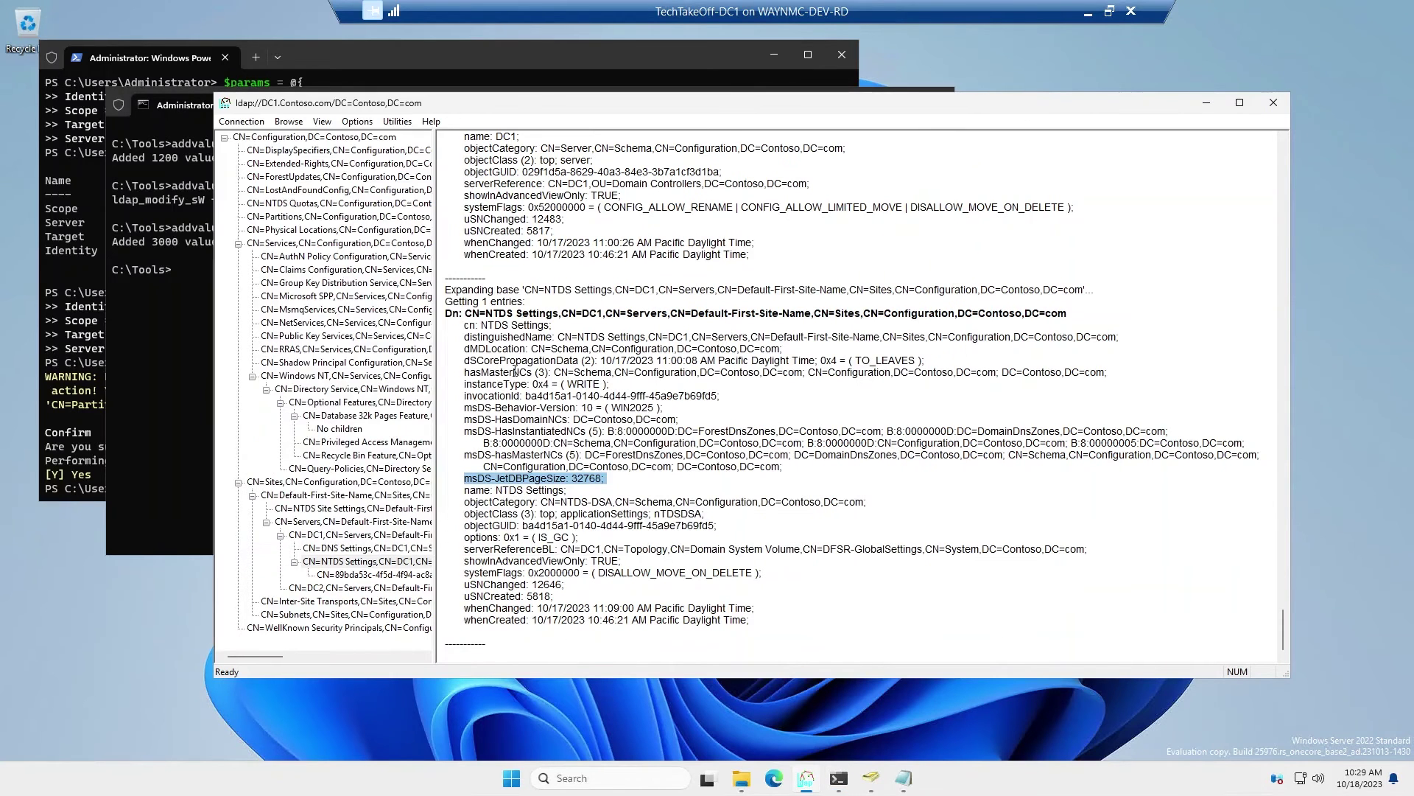
pyautogui.click(322, 123)
pyautogui.click(350, 144)
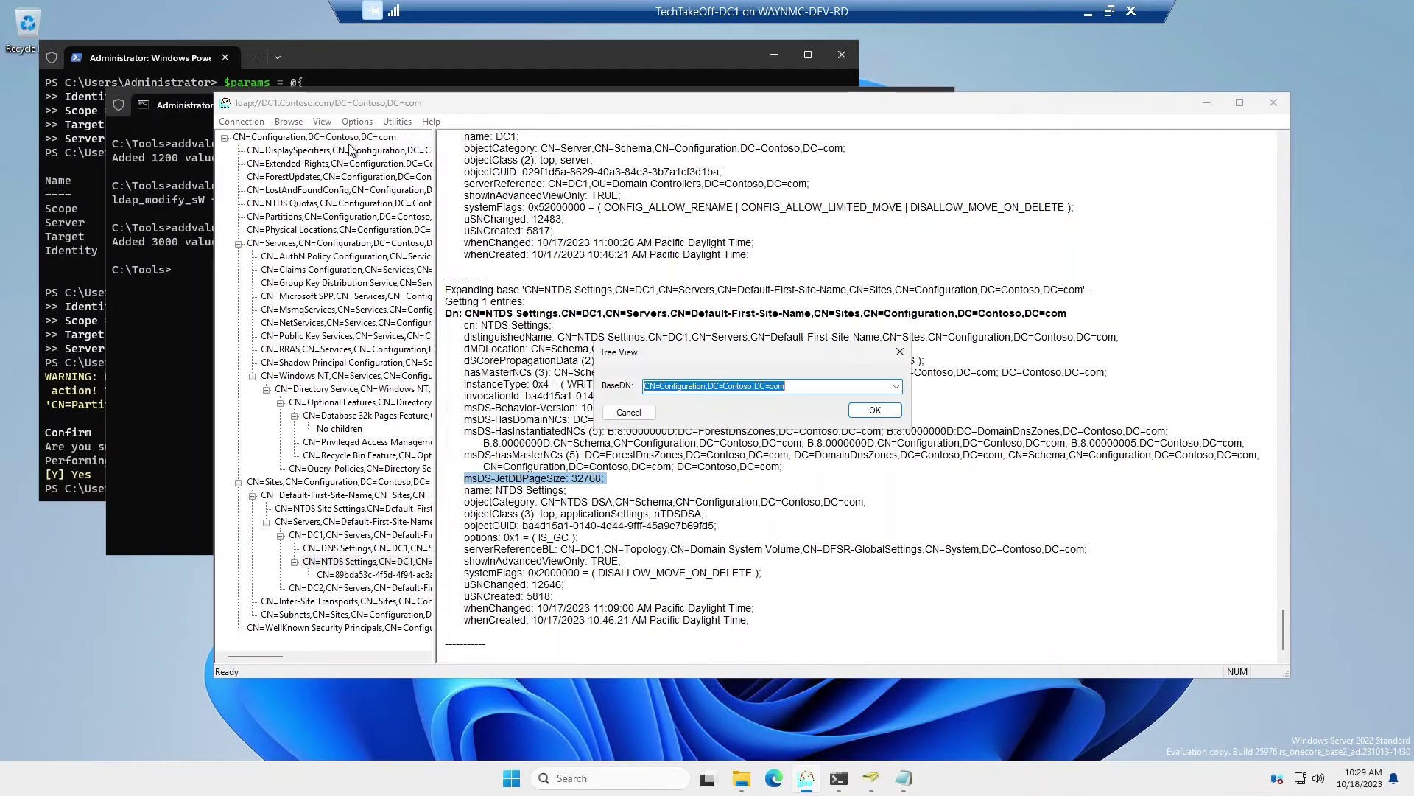
pyautogui.click(895, 388)
pyautogui.click(737, 400)
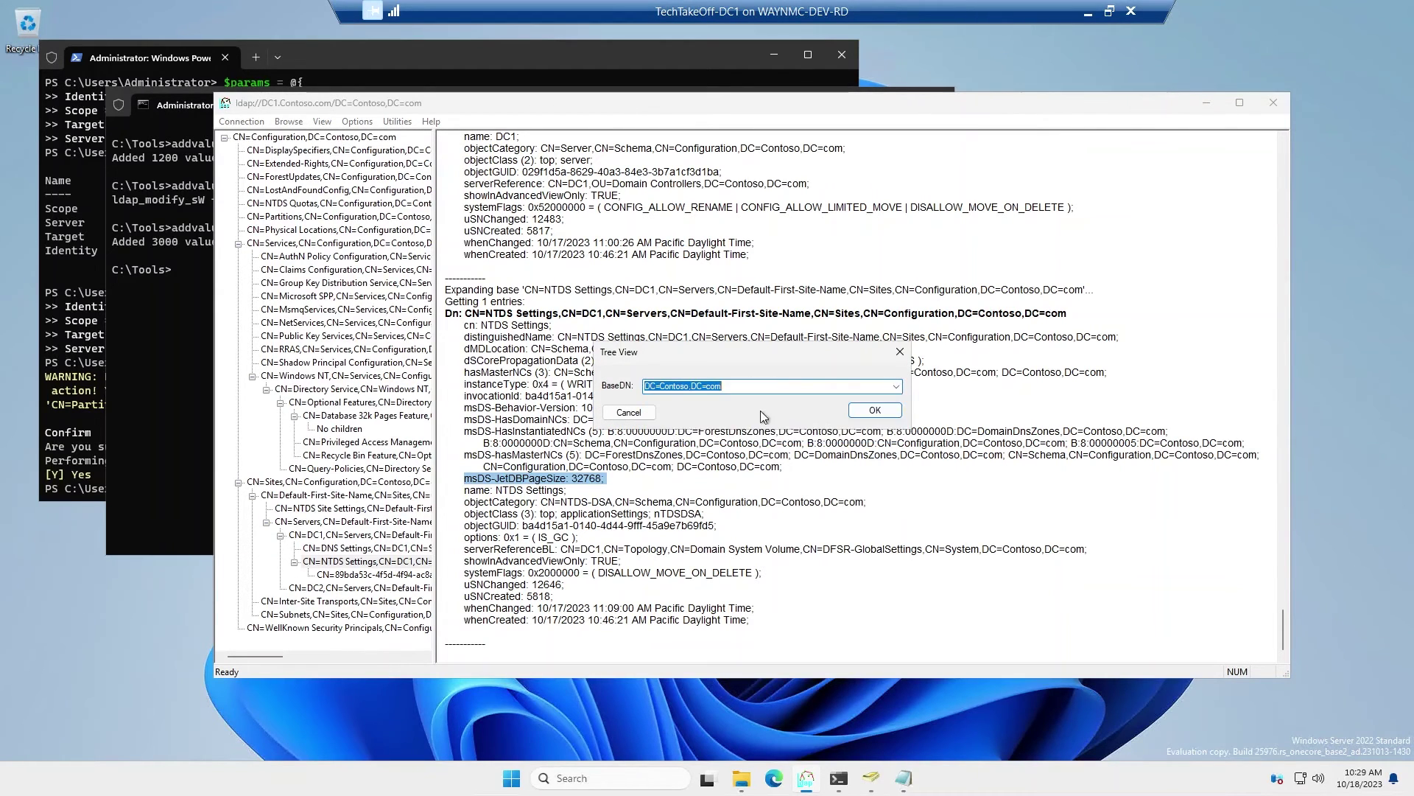
pyautogui.click(873, 412)
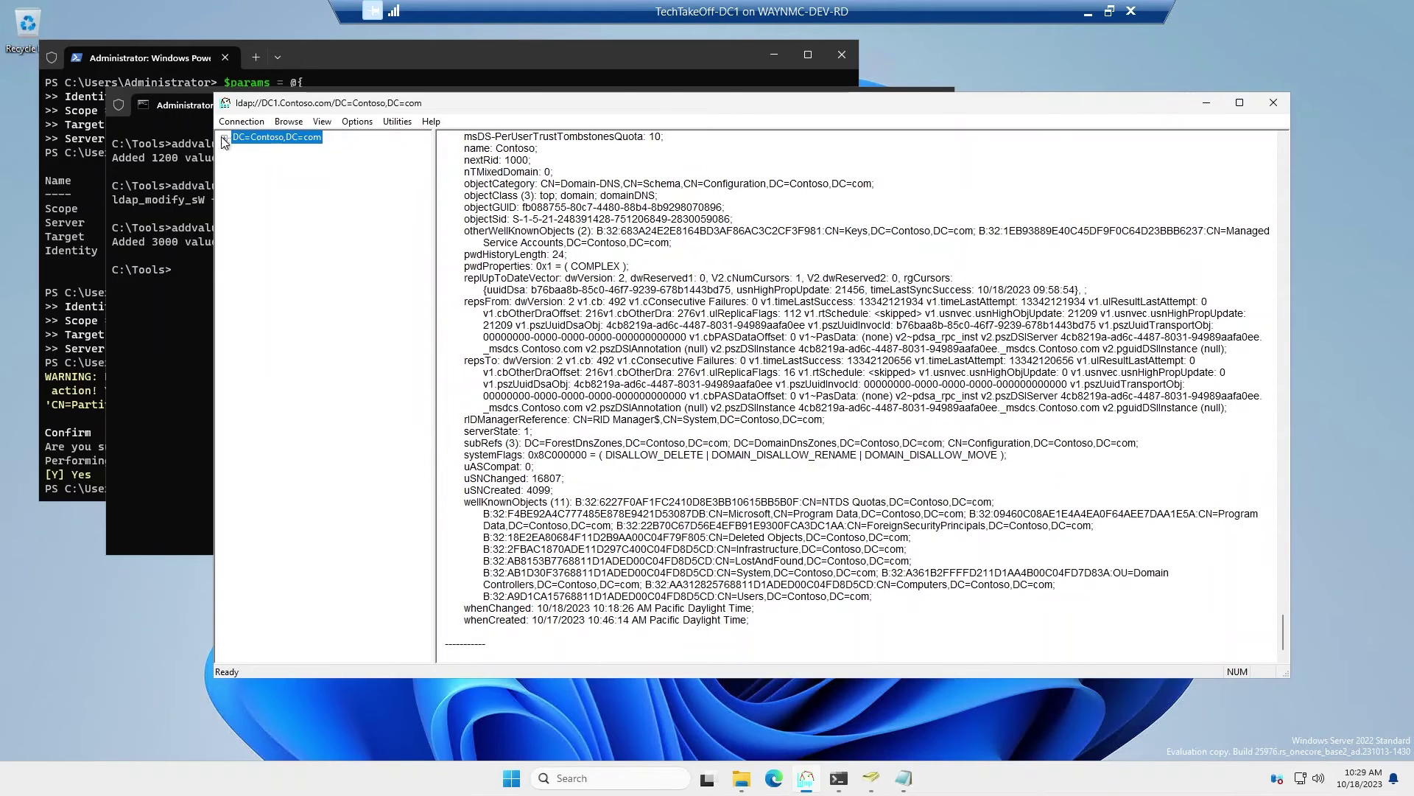
# Step: Open the 32KPageDemo OU and search the first demo user for msDS-JetGetRecordSize3 (1202 multivalues)
pyautogui.click(224, 138)
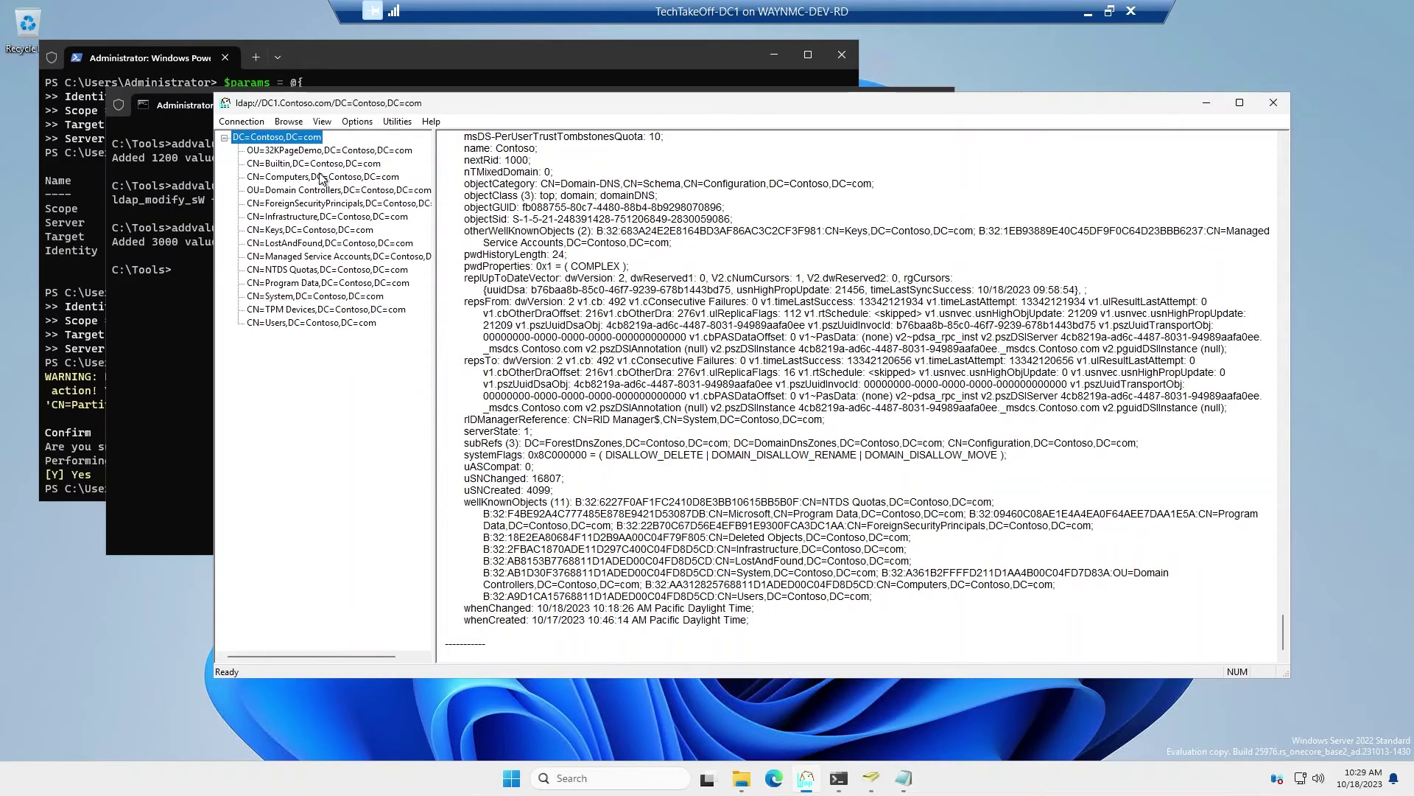
pyautogui.doubleClick(306, 150)
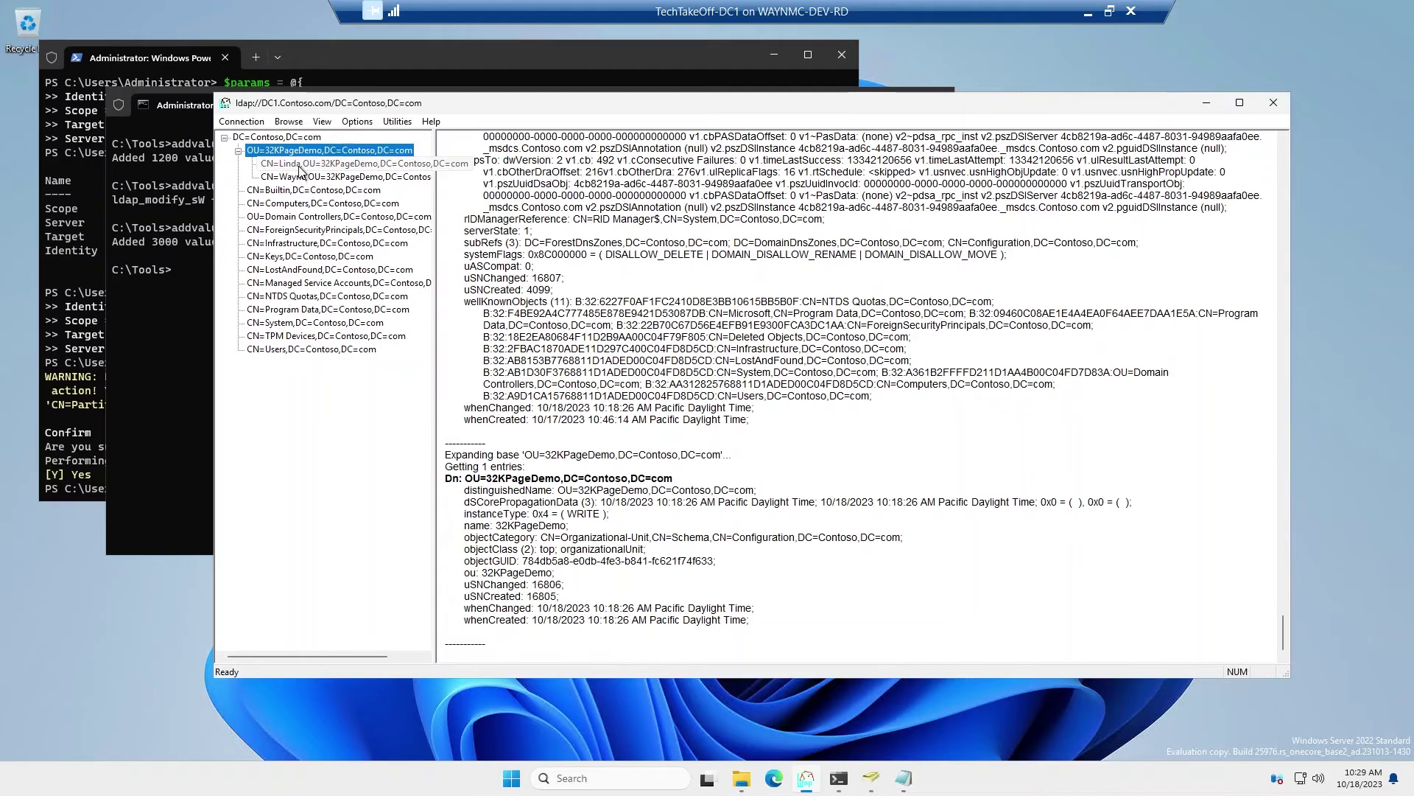
pyautogui.rightClick(299, 168)
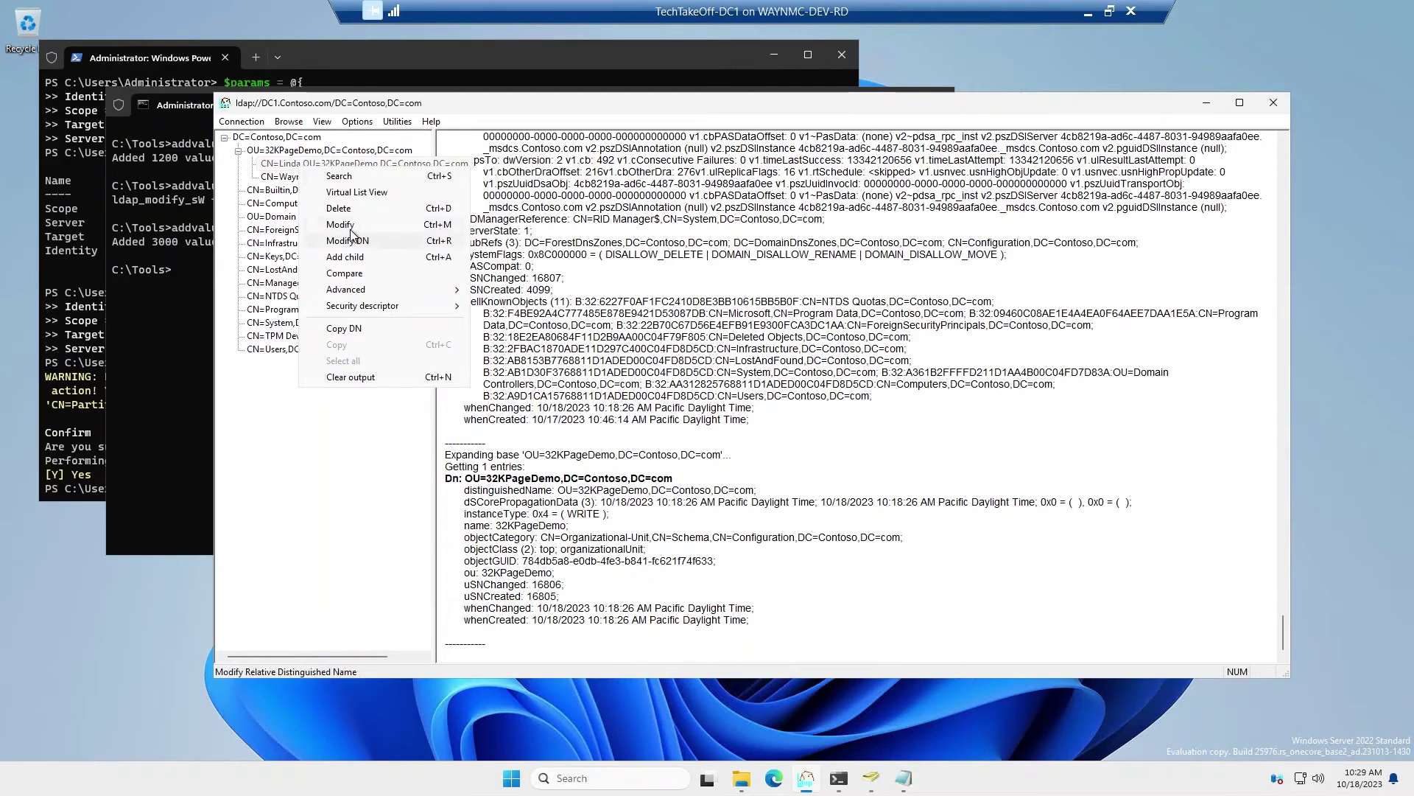
pyautogui.click(351, 176)
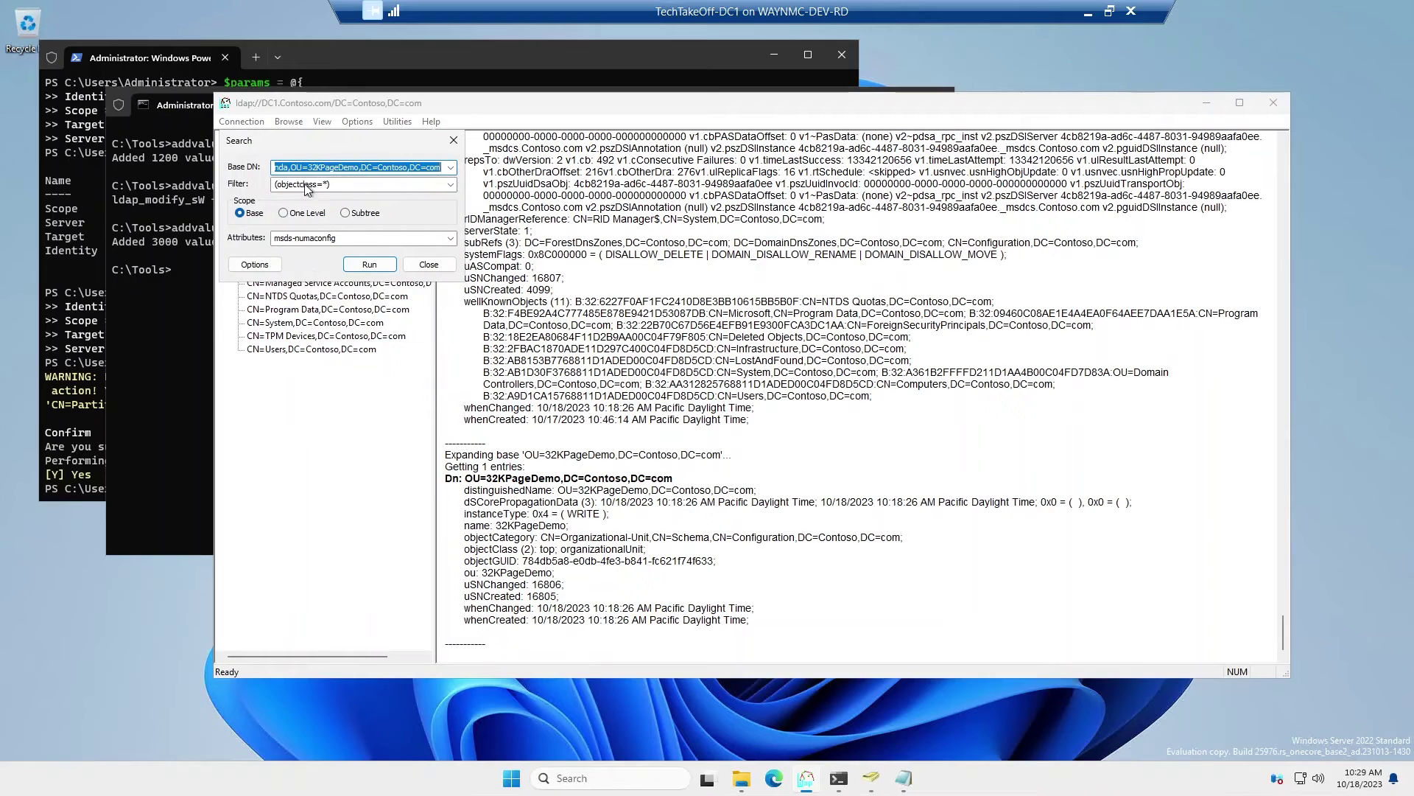
pyautogui.click(347, 239)
pyautogui.click(362, 242)
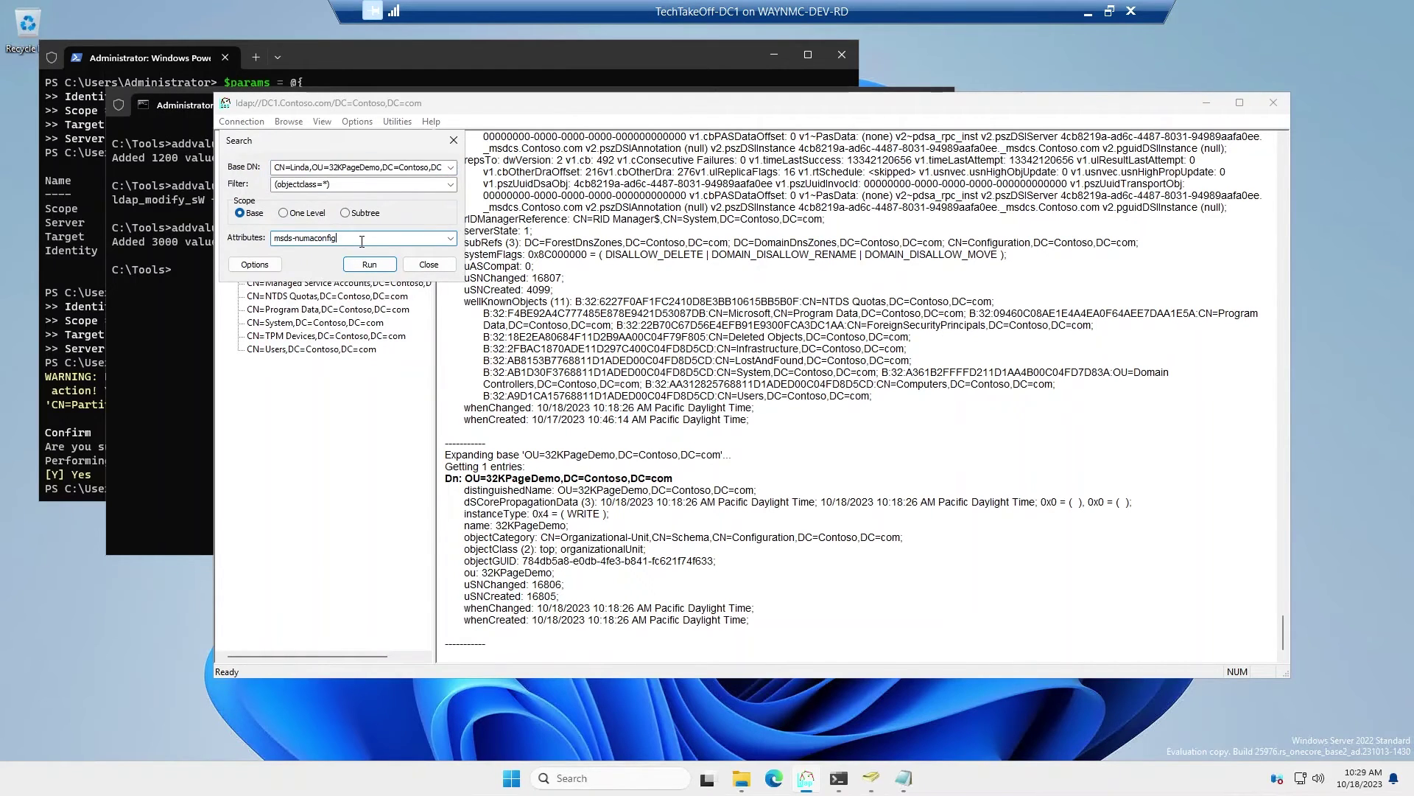
pyautogui.press('BackSpace')
pyautogui.press('BackSpace')
pyautogui.press('BackSpace')
pyautogui.press('BackSpace')
pyautogui.press('BackSpace')
pyautogui.press('BackSpace')
pyautogui.press('BackSpace')
pyautogui.press('BackSpace')
pyautogui.write('JetGetRecordSi')
pyautogui.press('Return')
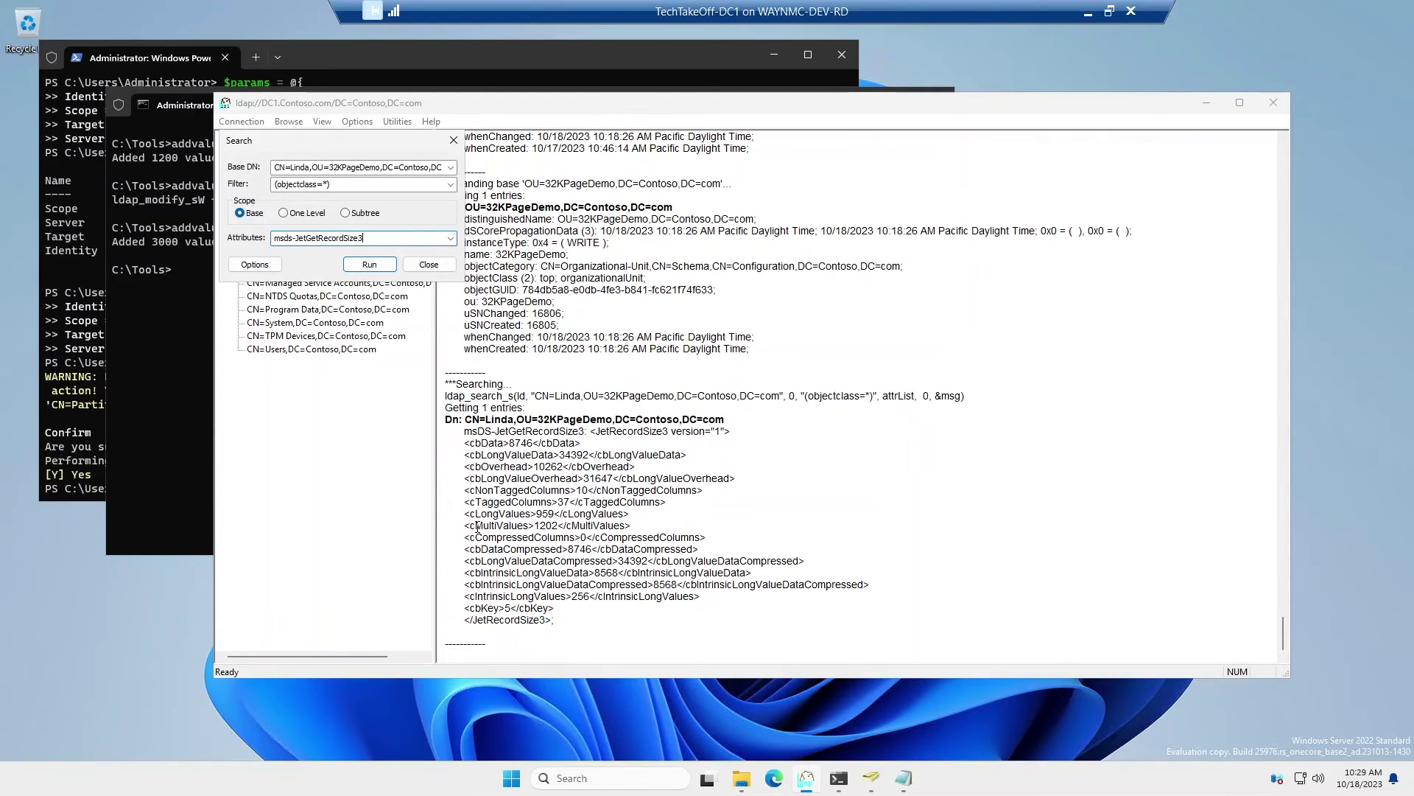
pyautogui.click(638, 521)
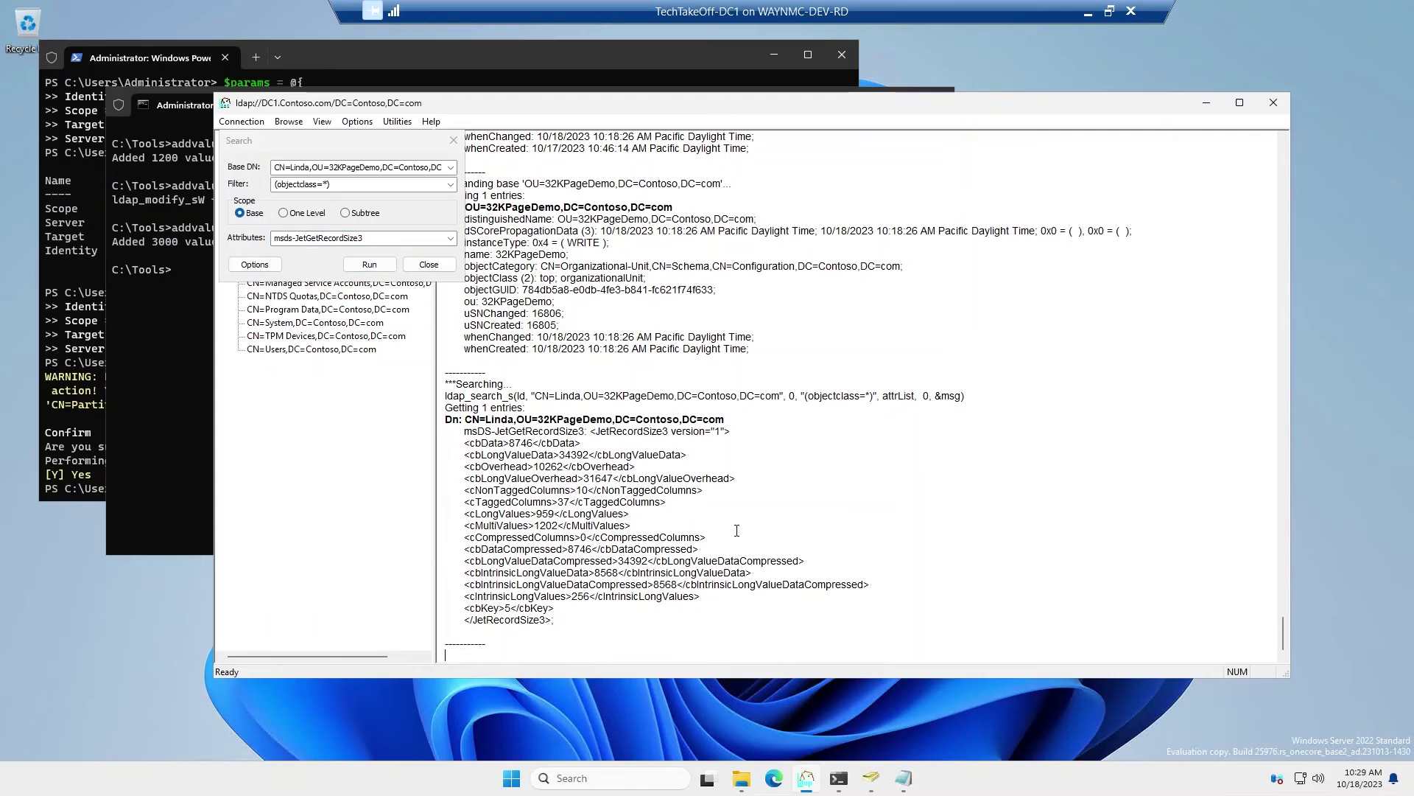
pyautogui.moveTo(638, 521); pyautogui.dragTo(465, 530)
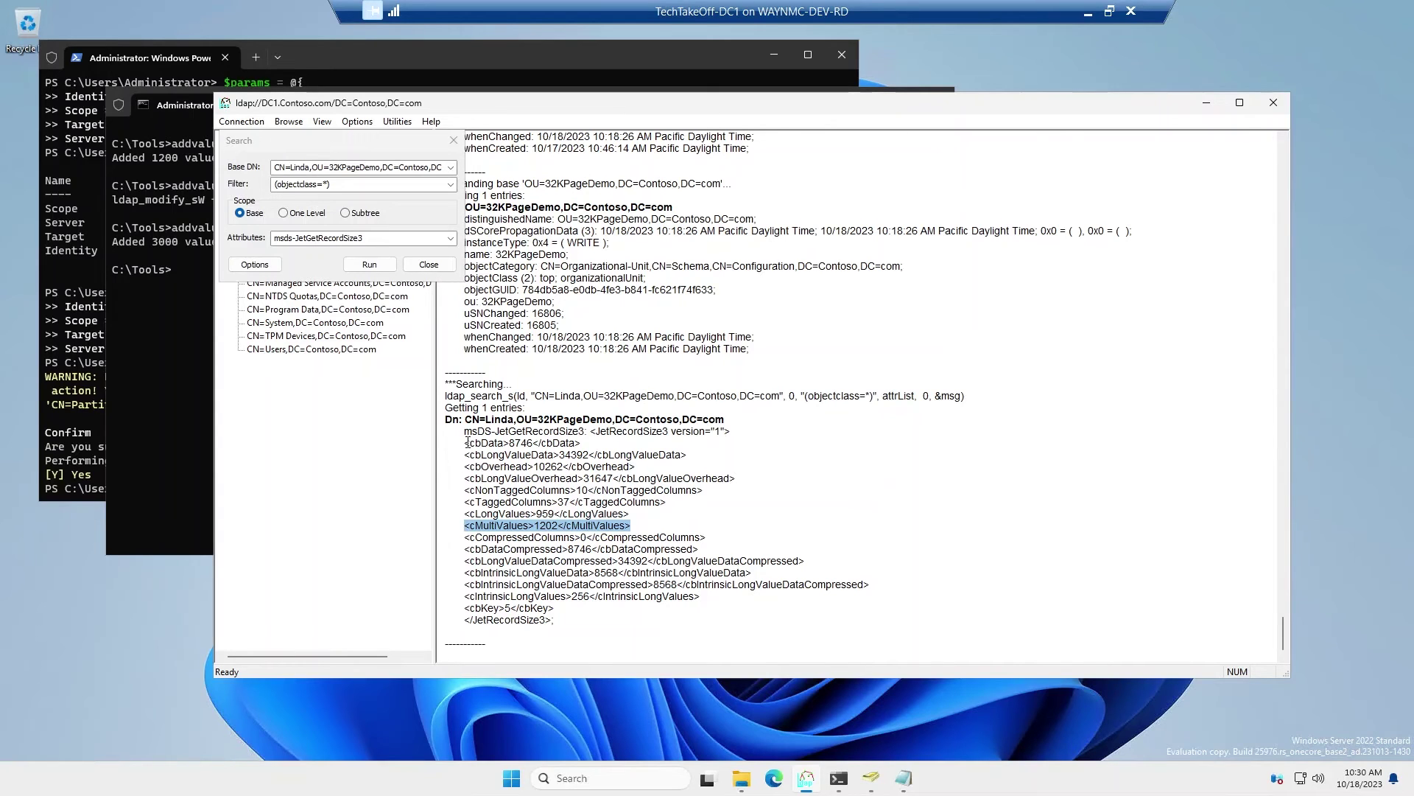
pyautogui.moveTo(466, 442); pyautogui.dragTo(623, 445)
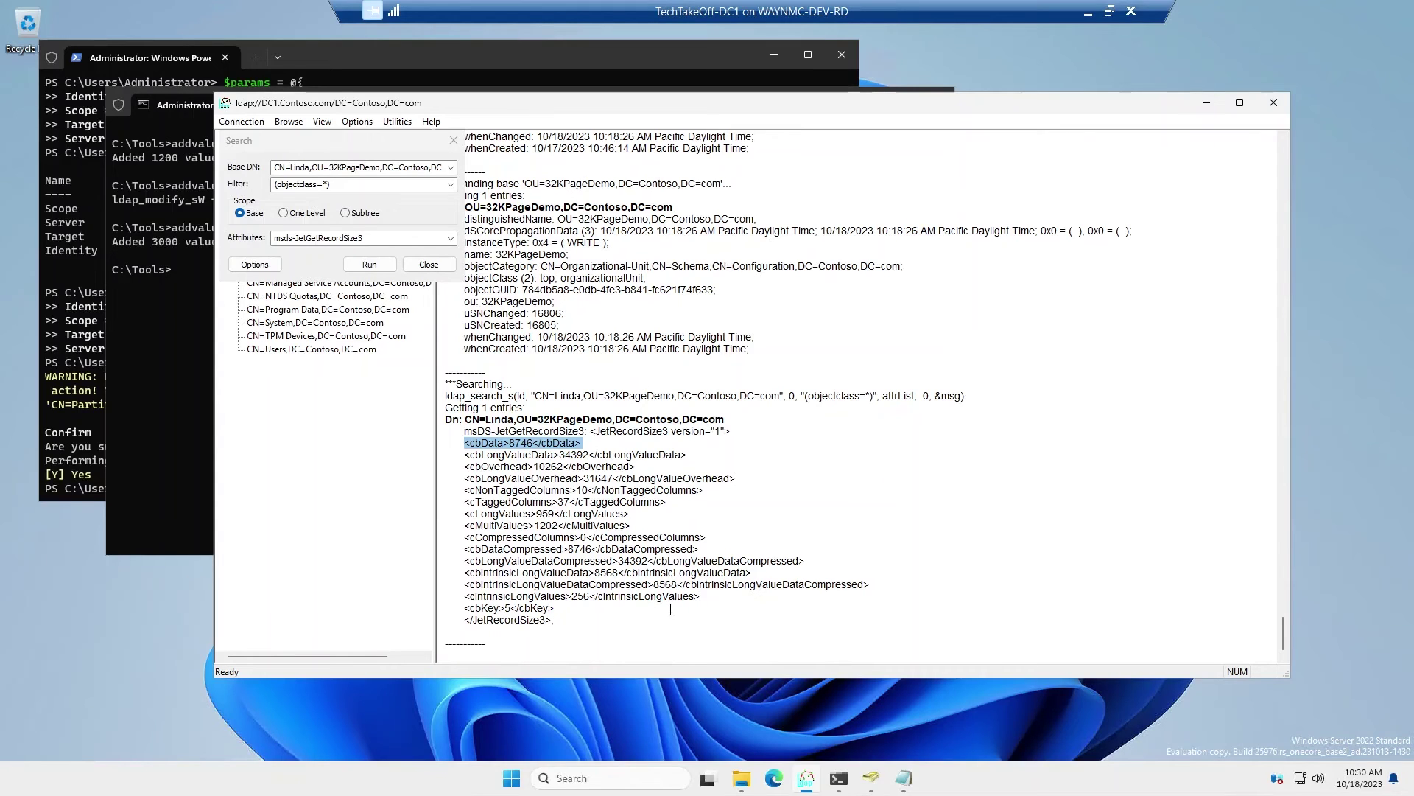
pyautogui.click(300, 168)
pyautogui.click(308, 168)
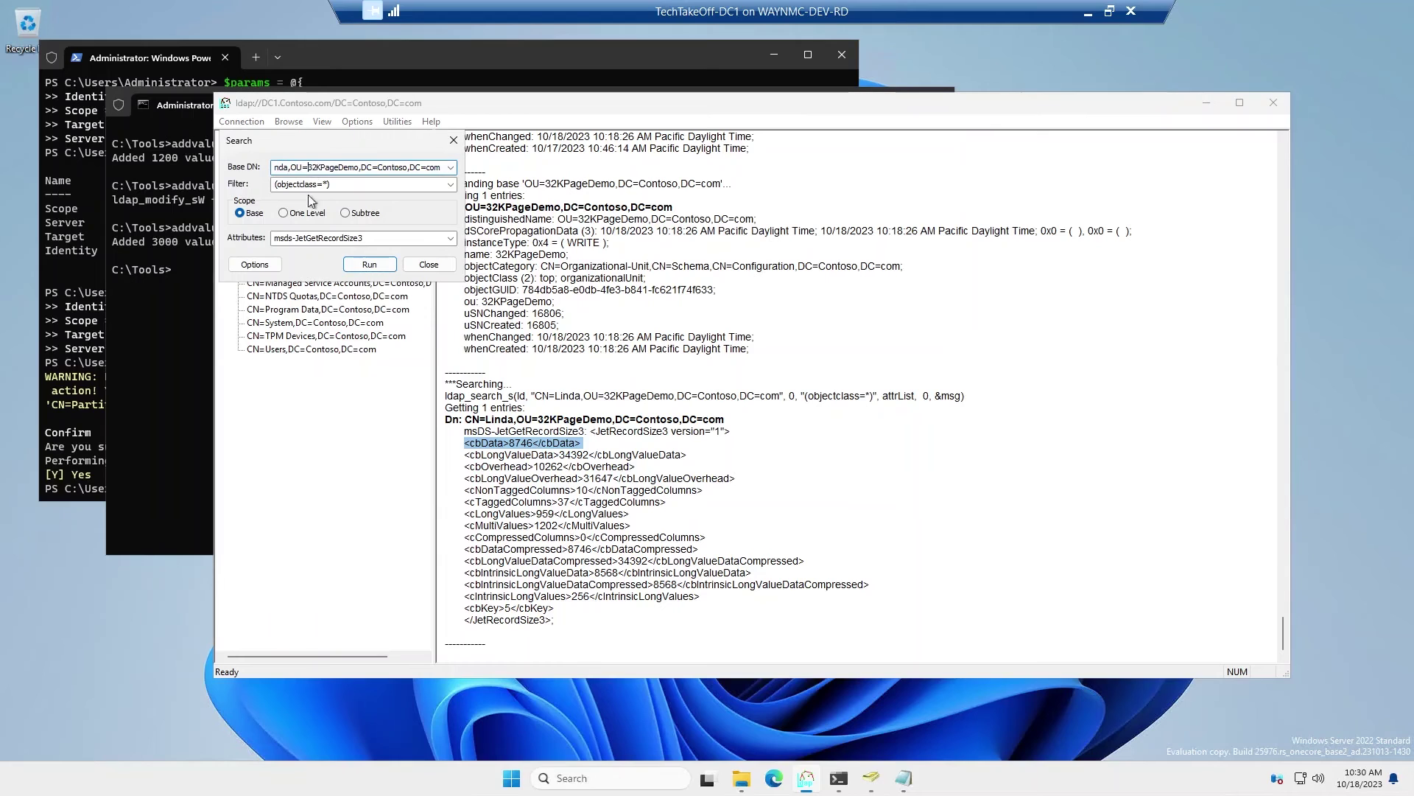
pyautogui.moveTo(285, 169); pyautogui.dragTo(229, 169)
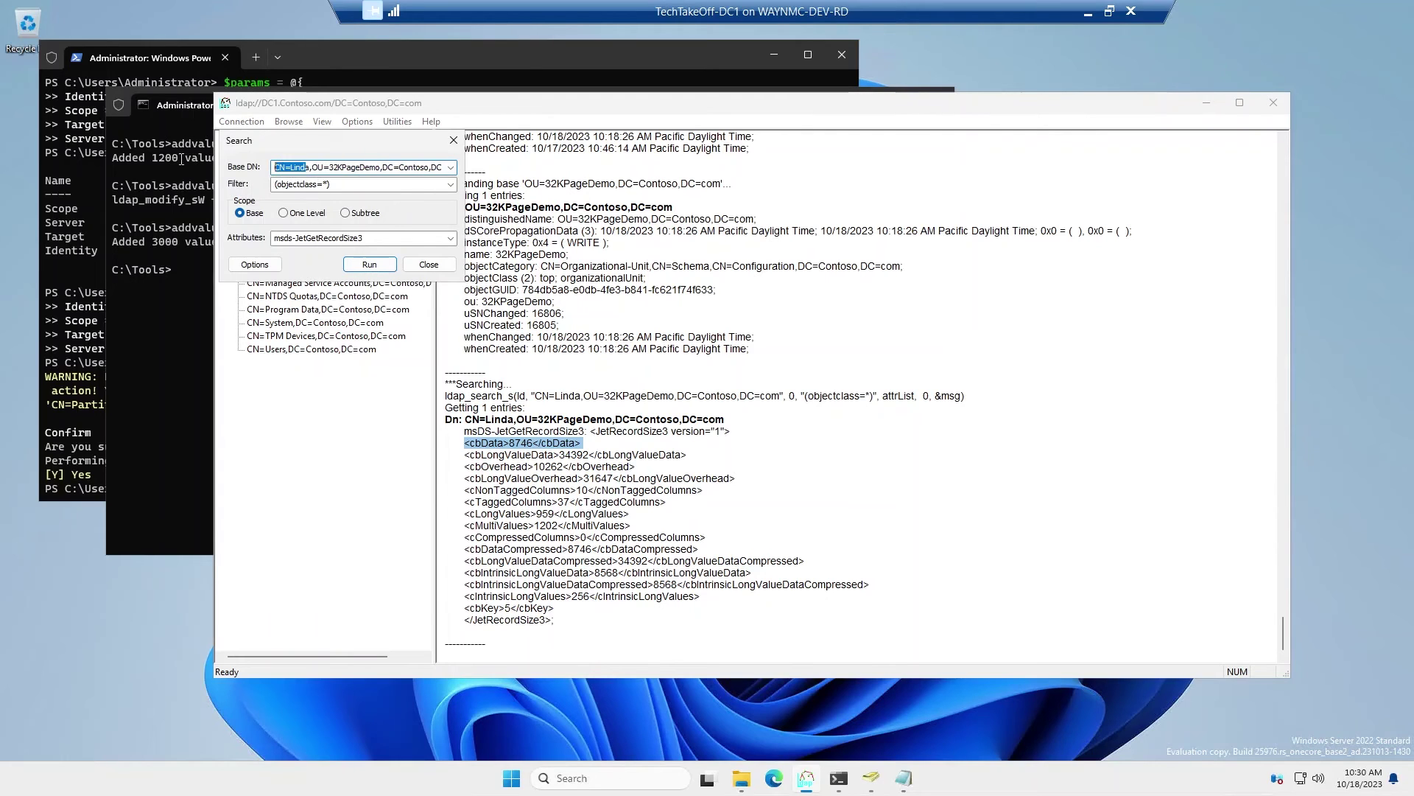
# Step: Change the search Base DN to the second demo user and run it, hitting an invalid-DN error
pyautogui.click(320, 169)
pyautogui.press('BackSpace')
pyautogui.press('BackSpace')
pyautogui.press('BackSpace')
pyautogui.press('BackSpace')
pyautogui.press('BackSpace')
pyautogui.write('Wayne,')
pyautogui.click(360, 267)
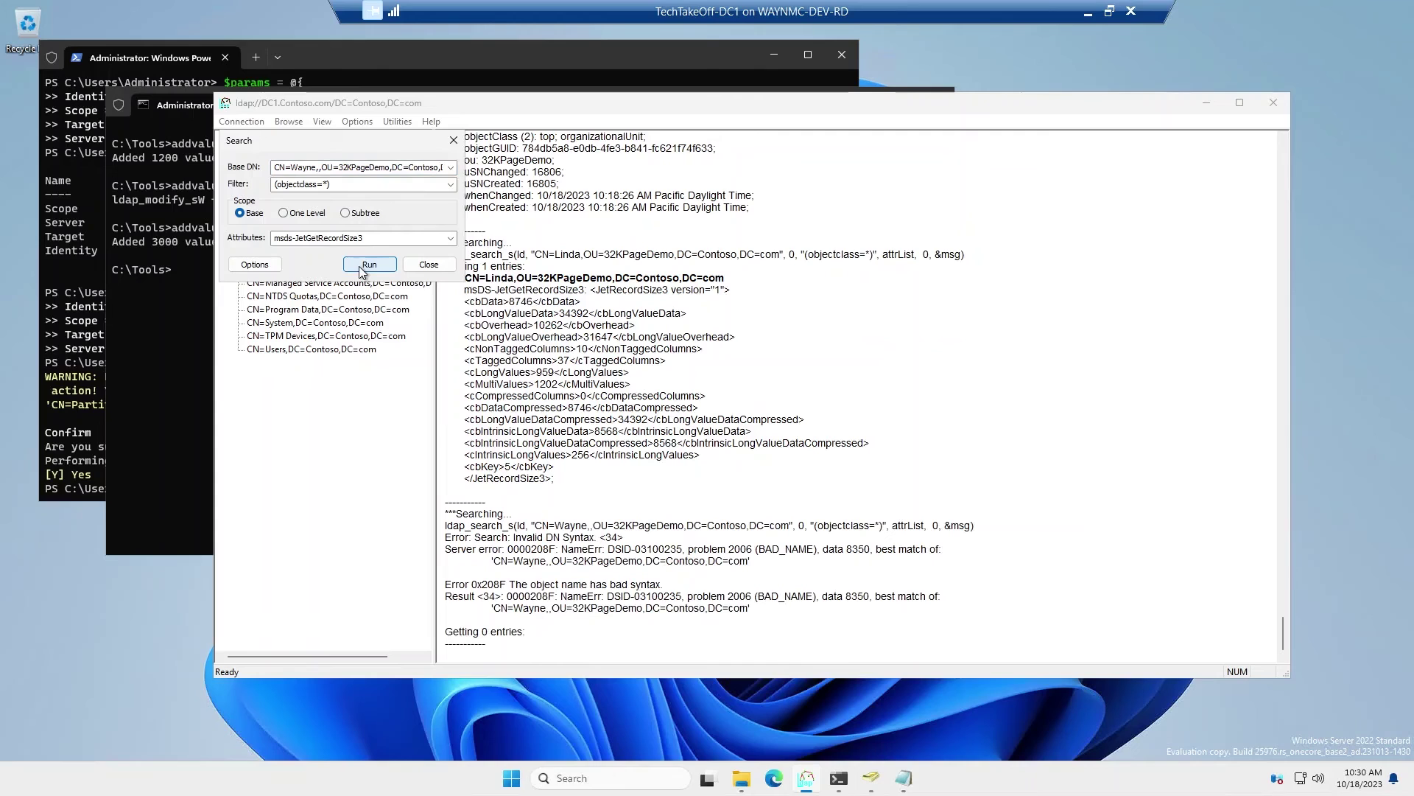
# Step: Remove the doubled comma from the Base DN and rerun, showing 3002 multivalues
pyautogui.click(319, 168)
pyautogui.press('BackSpace')
pyautogui.hotkey('ctrl', 'a')
pyautogui.press('Home')
pyautogui.press('Right')
pyautogui.press('BackSpace')
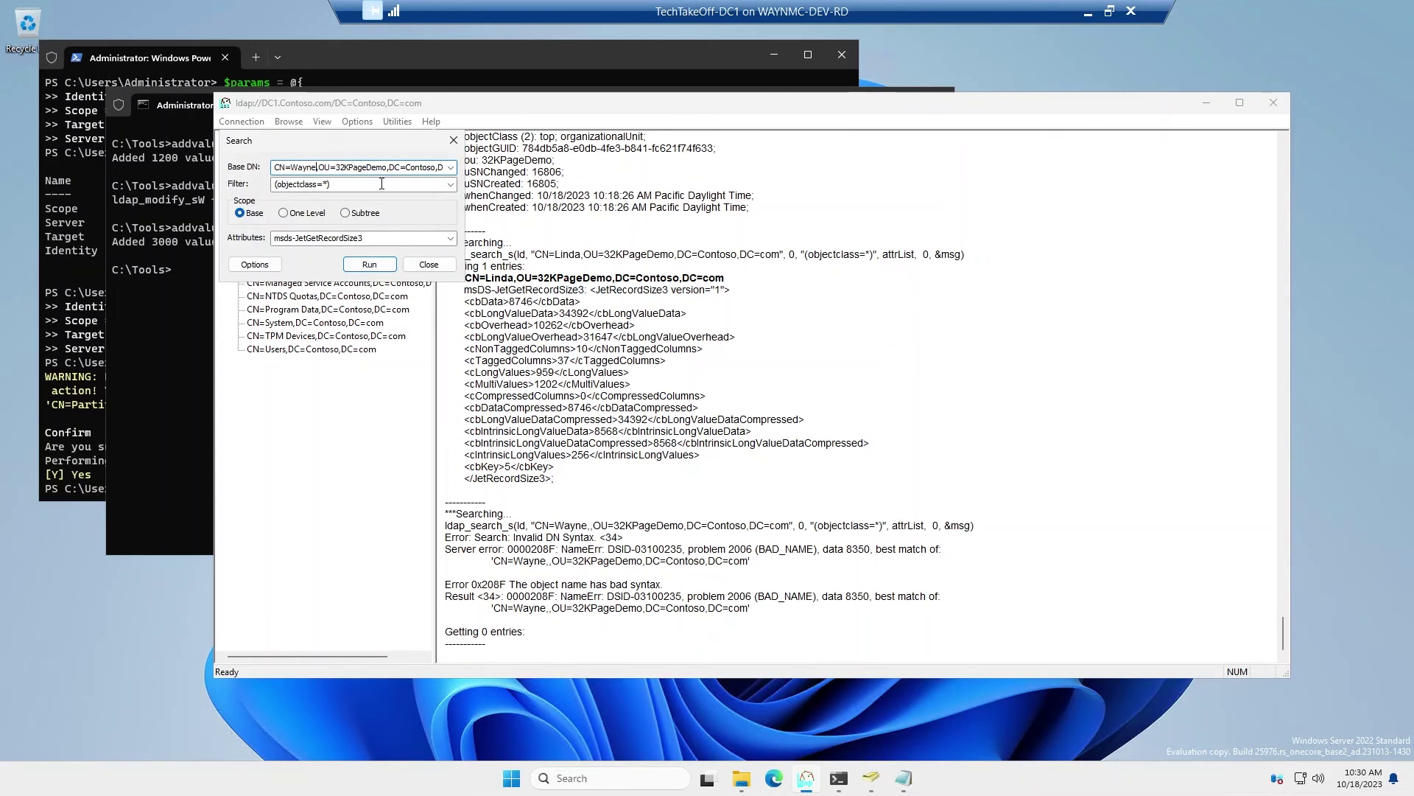
pyautogui.click(372, 264)
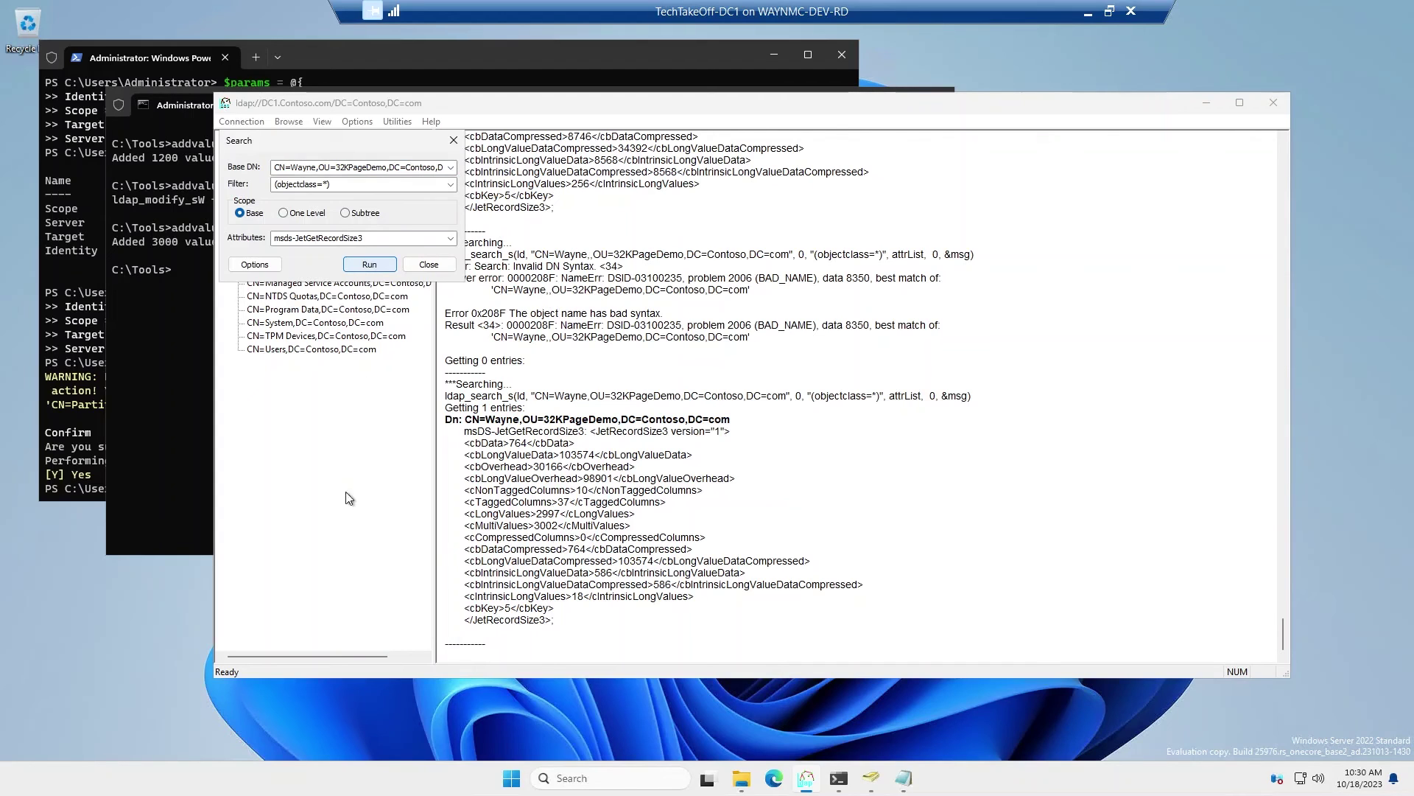
pyautogui.click(540, 526)
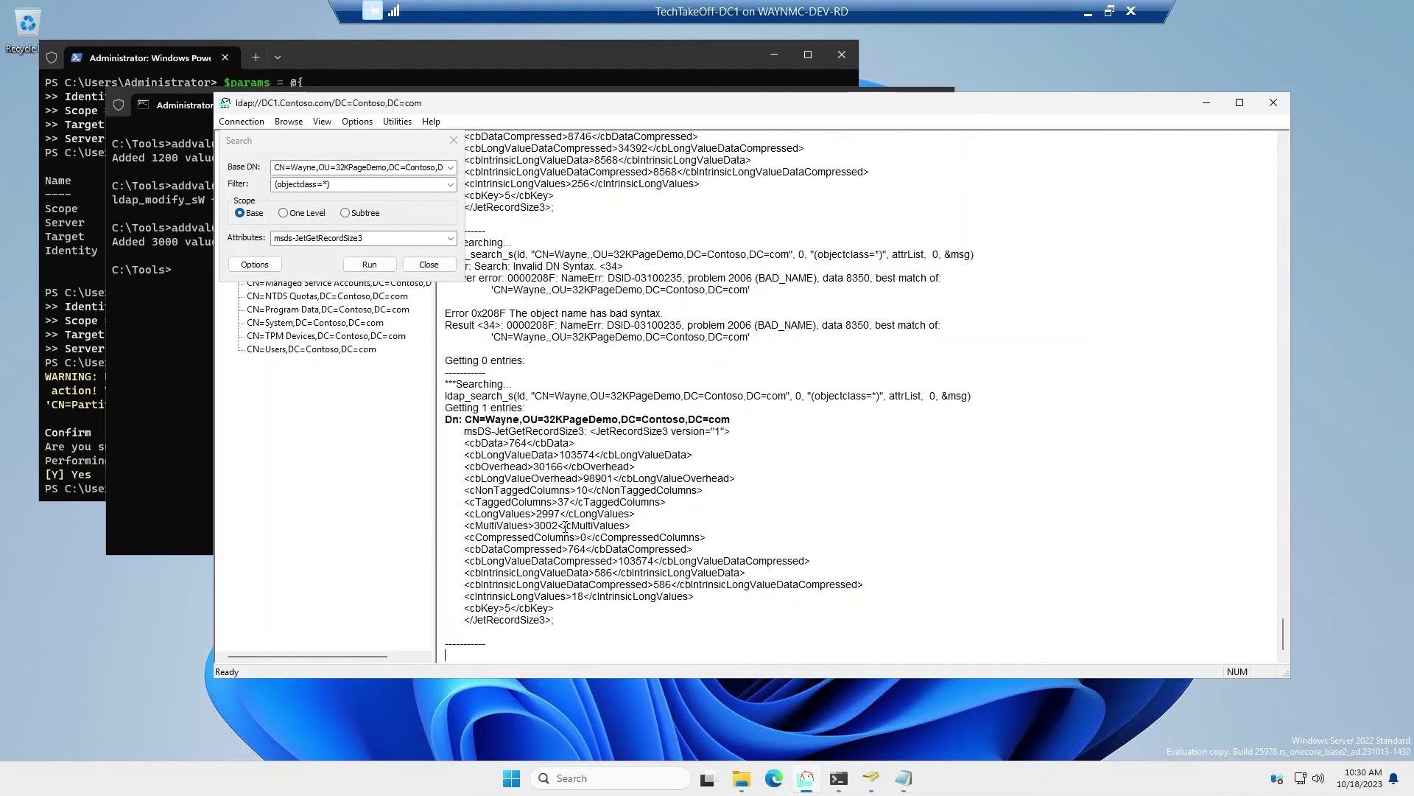